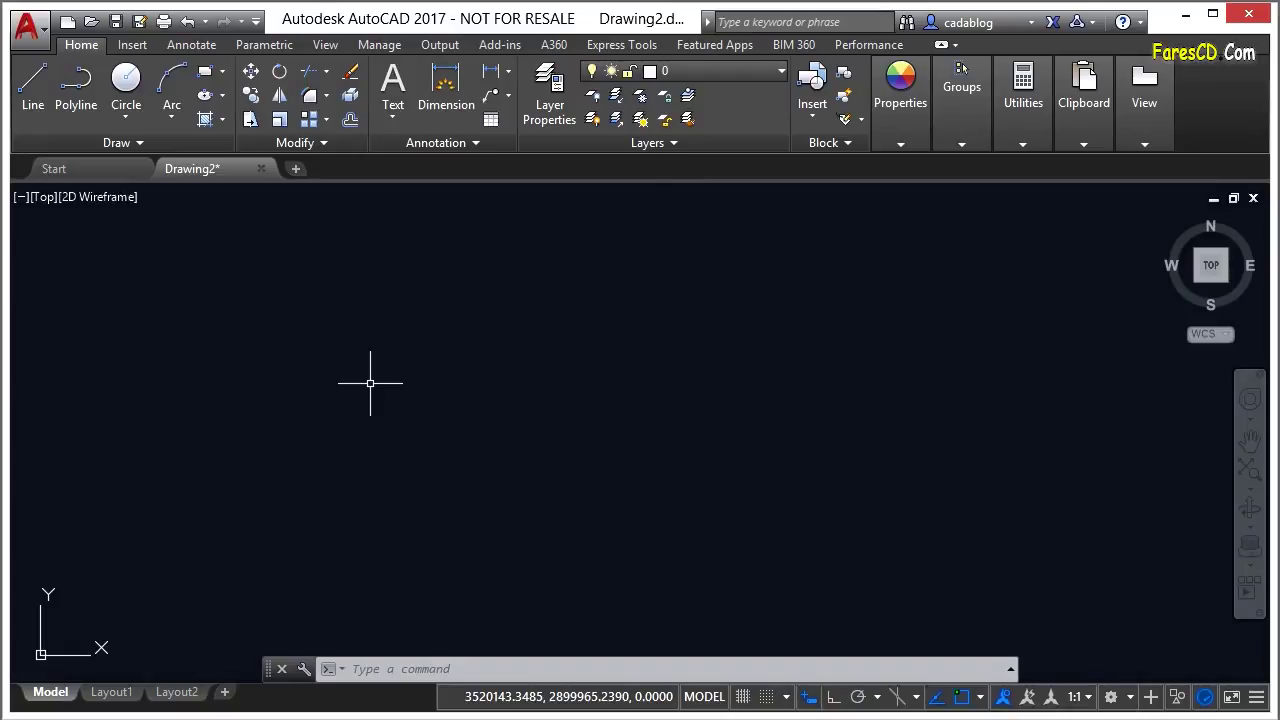
Run IMPORT and load Floor Plan Sample-Model.pdf into the Import PDF dialog.
{"action": "type", "text": "IMPORT"}
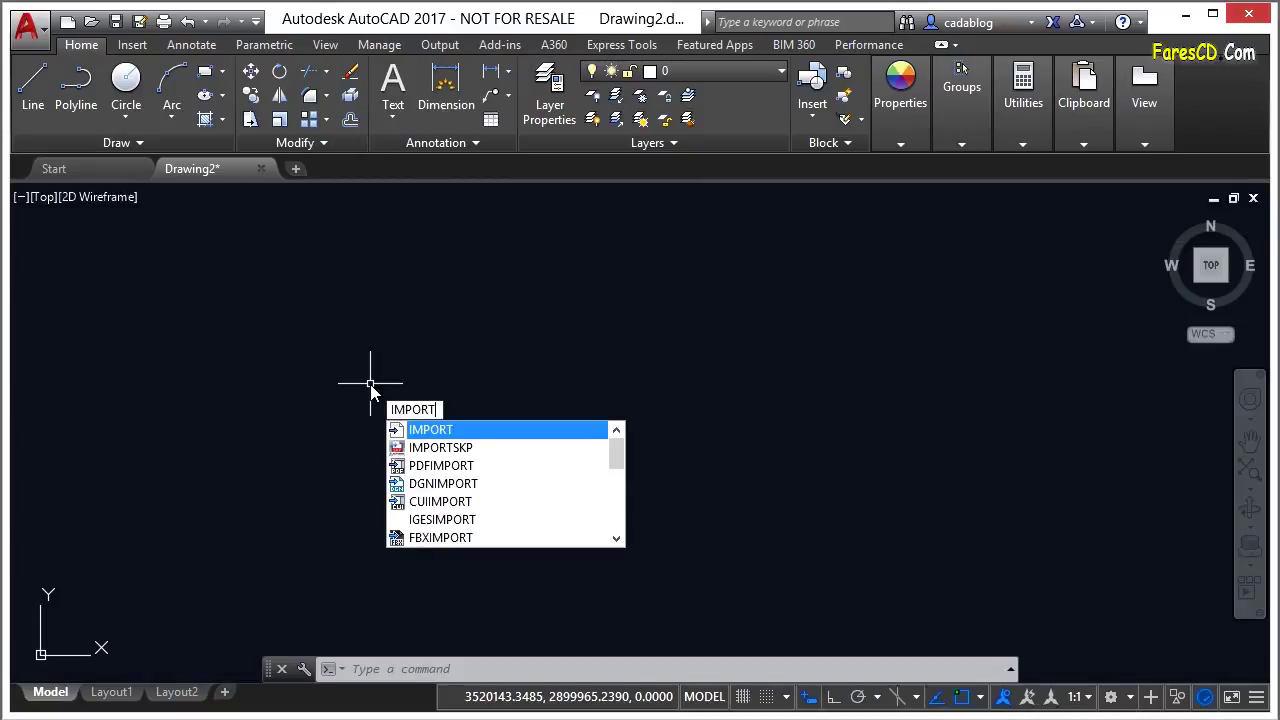
{"action": "key", "text": "Return"}
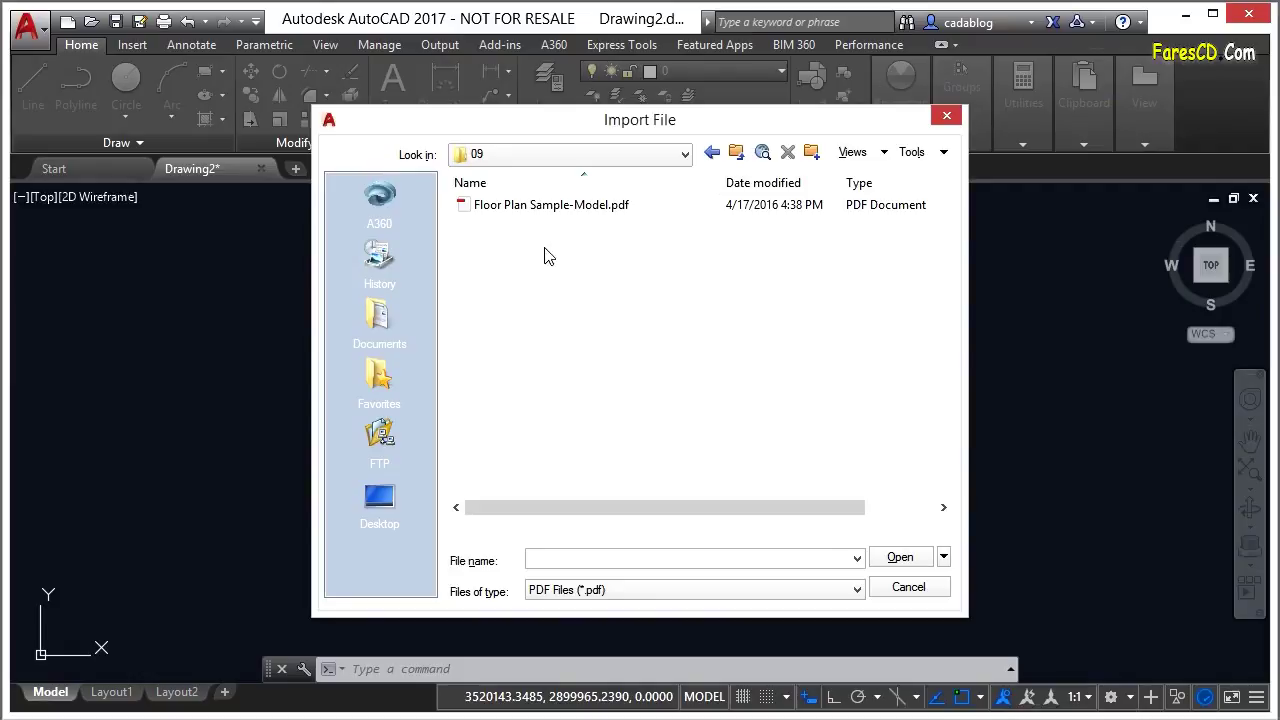
{"action": "left_click", "coordinate": [538, 209]}
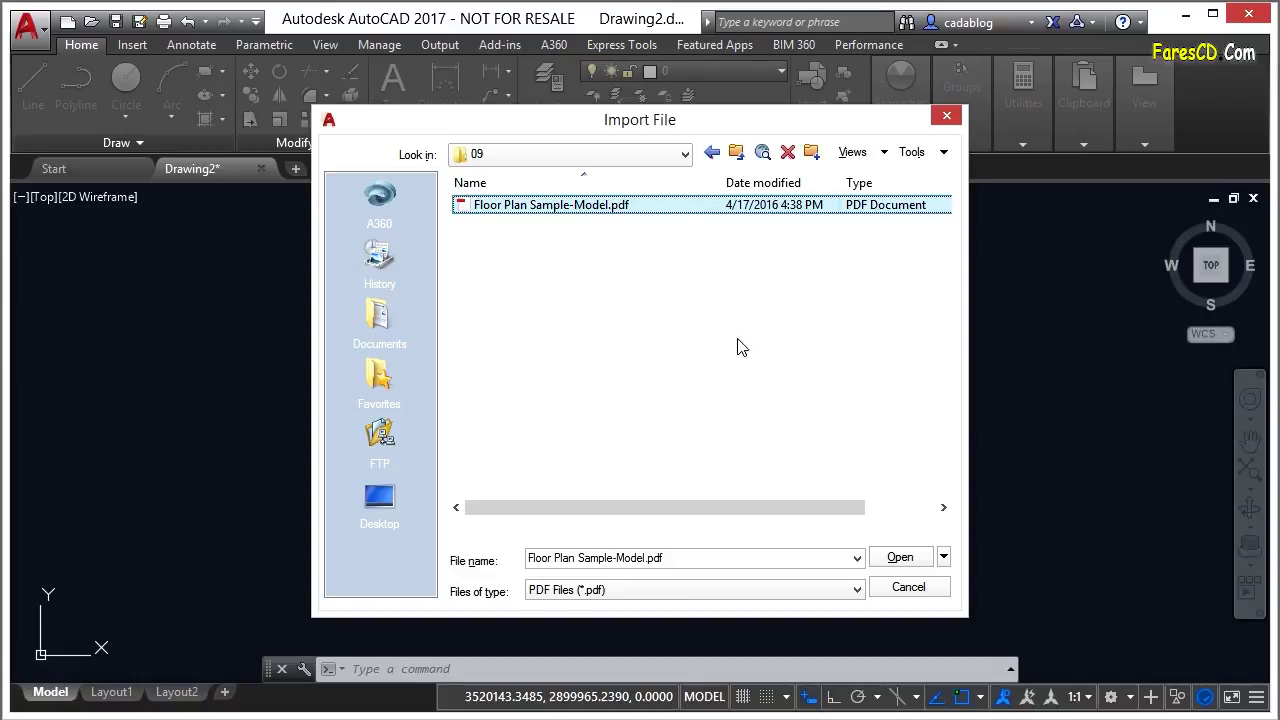
{"action": "left_click", "coordinate": [895, 561]}
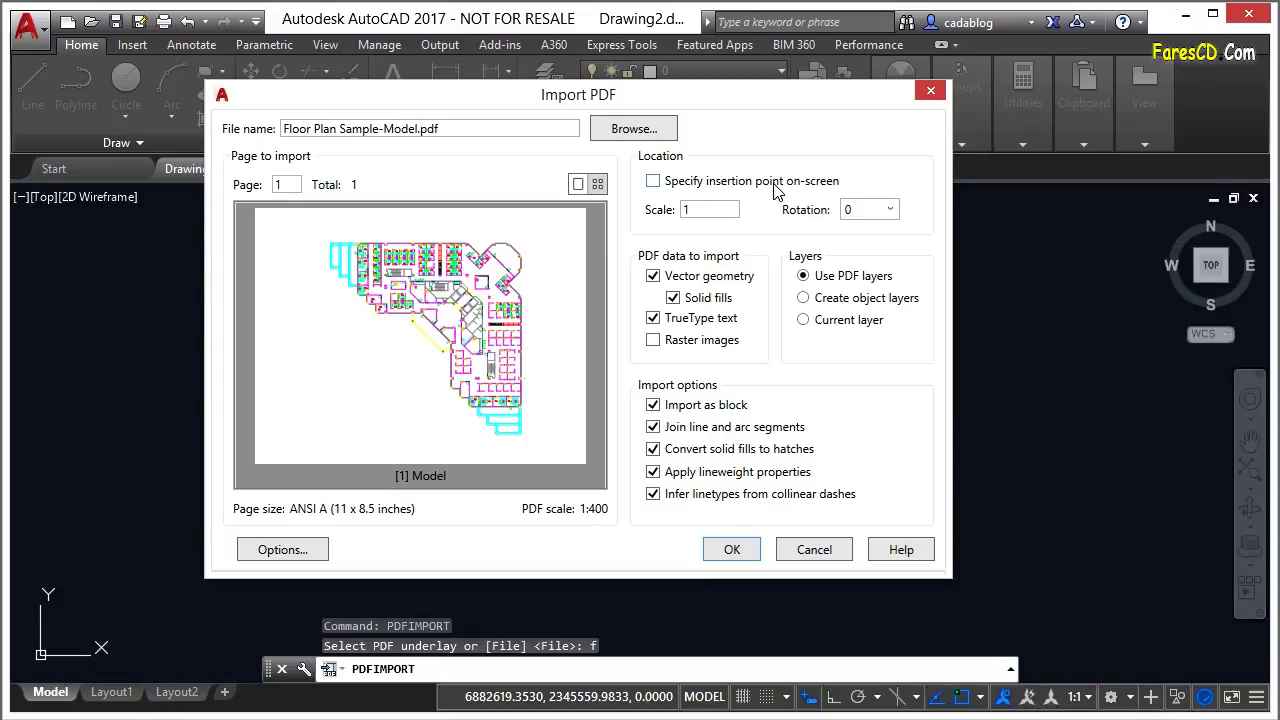
Set the insertion point to be picked on-screen, scale 400, rotation 0.
{"action": "left_click", "coordinate": [664, 182]}
{"action": "double_click", "coordinate": [690, 209]}
{"action": "type", "text": "400"}
{"action": "left_click", "coordinate": [890, 210]}
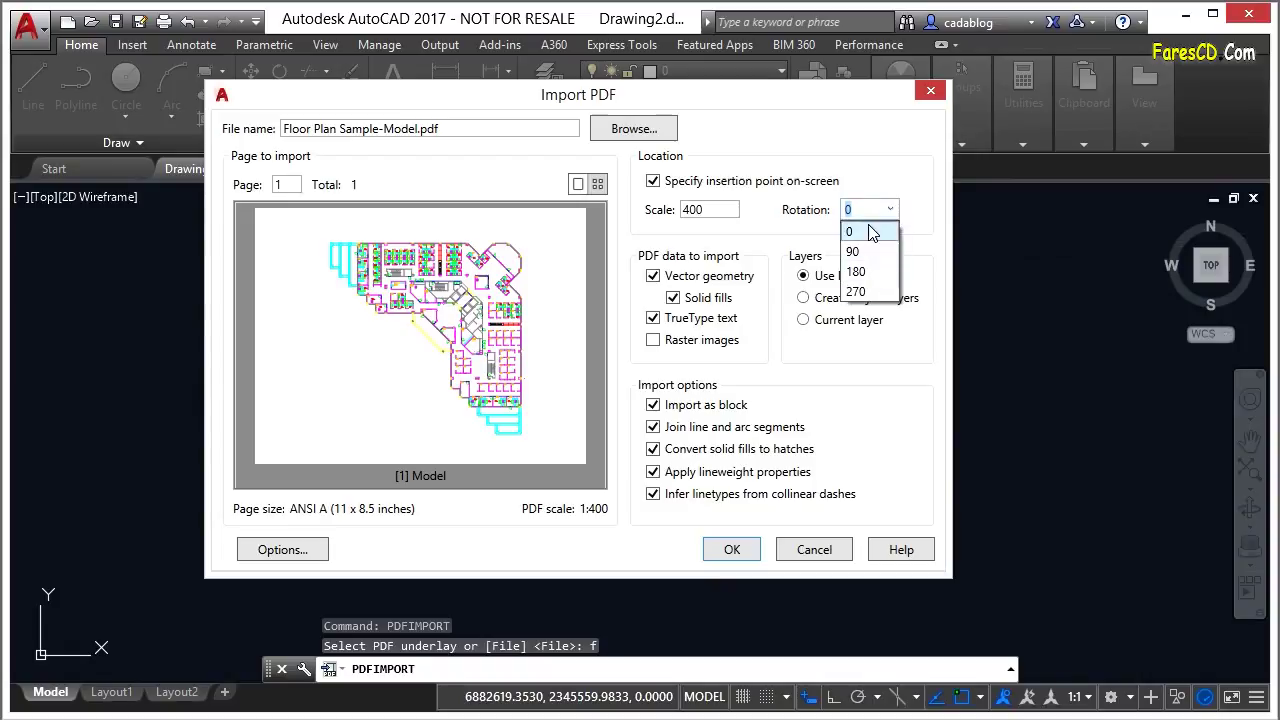
{"action": "left_click", "coordinate": [862, 229]}
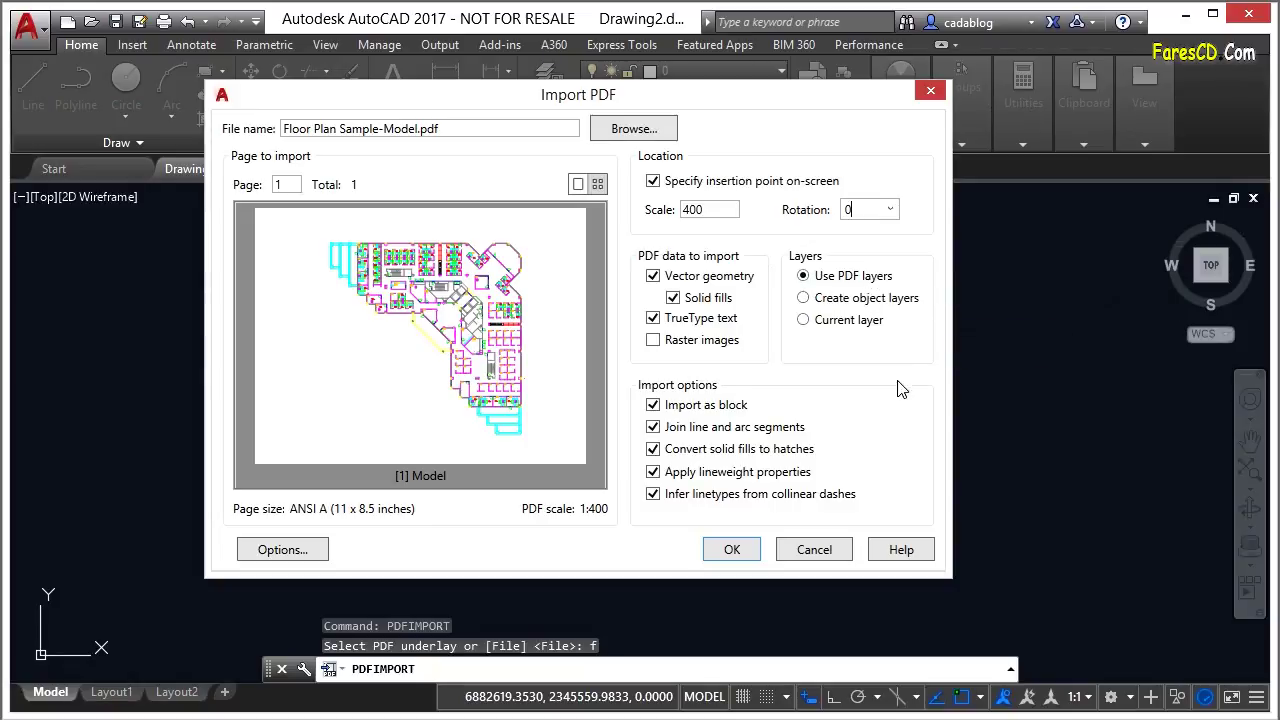
Keep the PDF's own layers and include raster images in the import.
{"action": "left_click", "coordinate": [887, 300]}
{"action": "left_click", "coordinate": [847, 322]}
{"action": "left_click", "coordinate": [873, 276]}
{"action": "left_click", "coordinate": [653, 341]}
{"action": "left_click", "coordinate": [653, 341]}
{"action": "left_click", "coordinate": [654, 343]}
{"action": "left_click", "coordinate": [282, 556]}
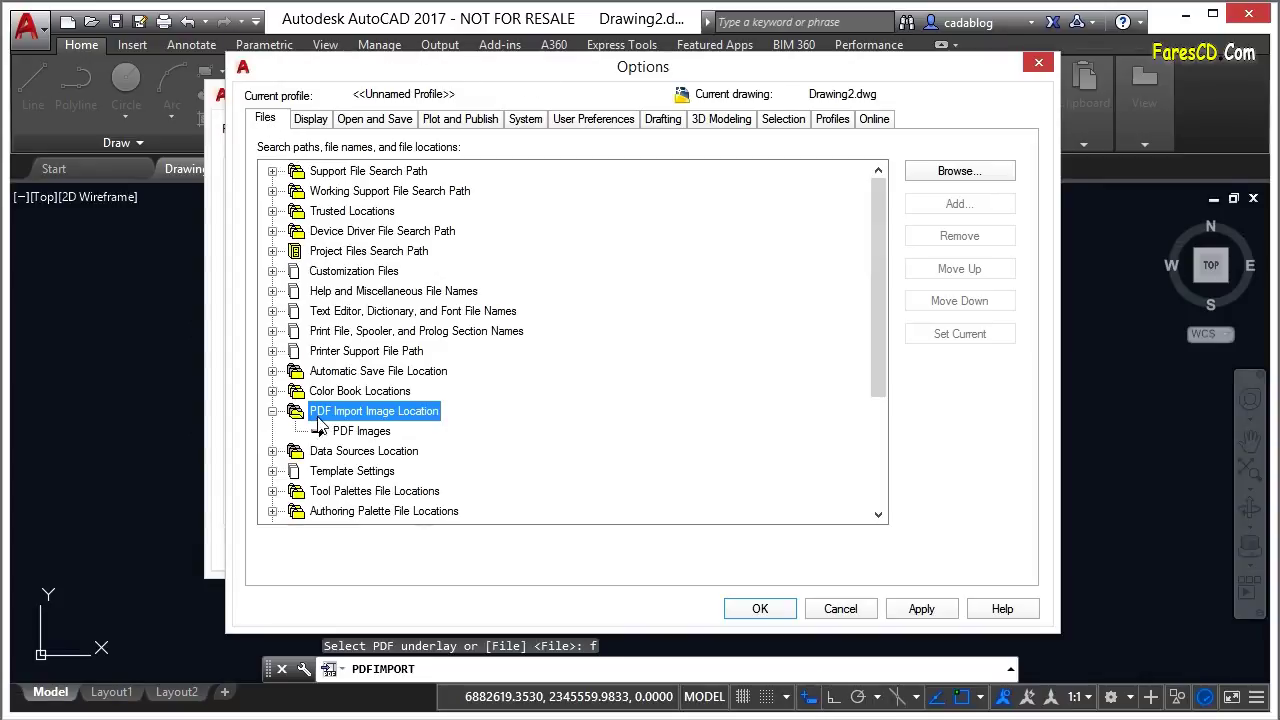
{"action": "mouse_move", "coordinate": [322, 418]}
{"action": "left_click", "coordinate": [838, 612]}
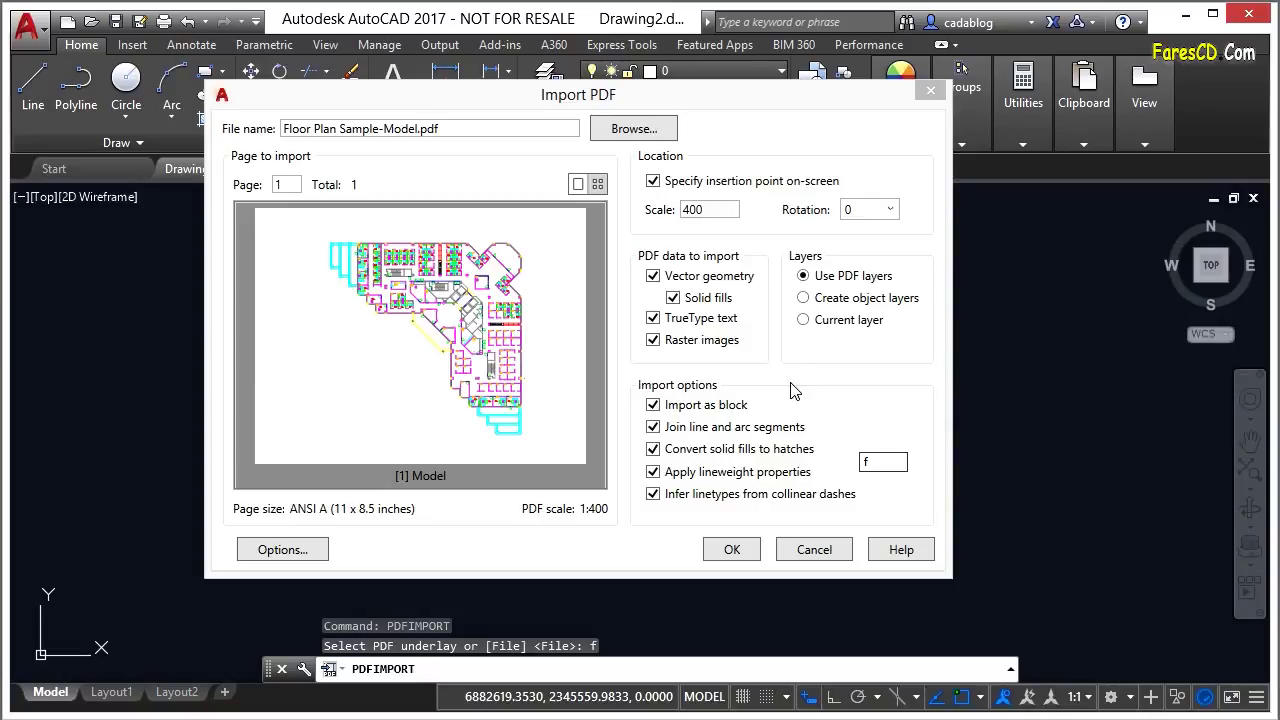
Keep Import as block on and toggle Join line and arc segments.
{"action": "left_click", "coordinate": [698, 414]}
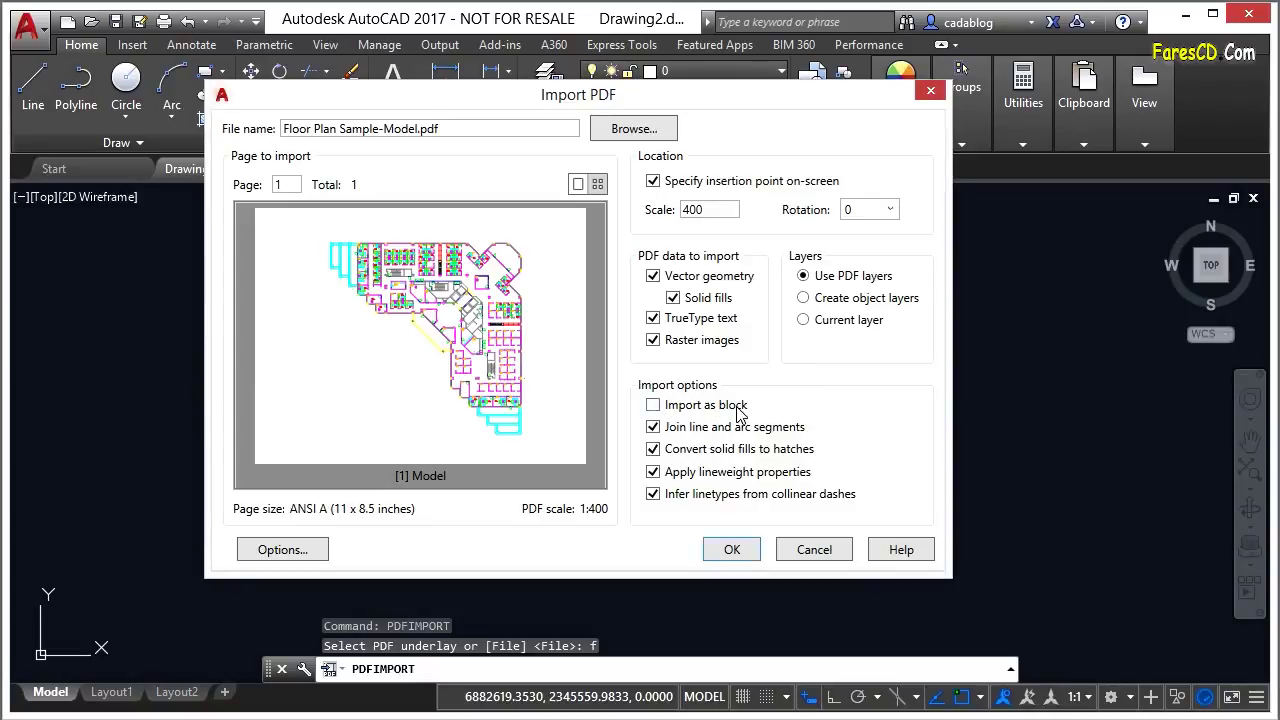
{"action": "left_click", "coordinate": [654, 405]}
{"action": "left_click", "coordinate": [652, 427]}
Accept the import settings and place the floor plan in the drawing.
{"action": "left_click", "coordinate": [733, 550]}
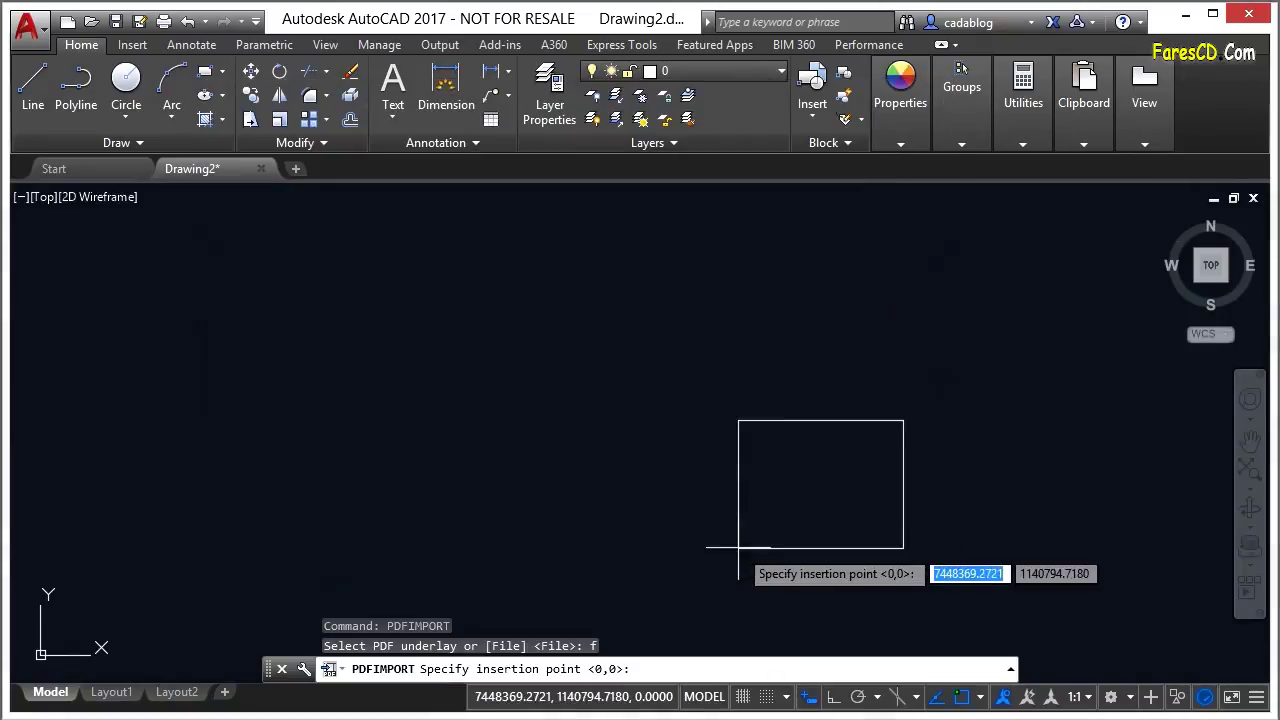
{"action": "left_click", "coordinate": [547, 467]}
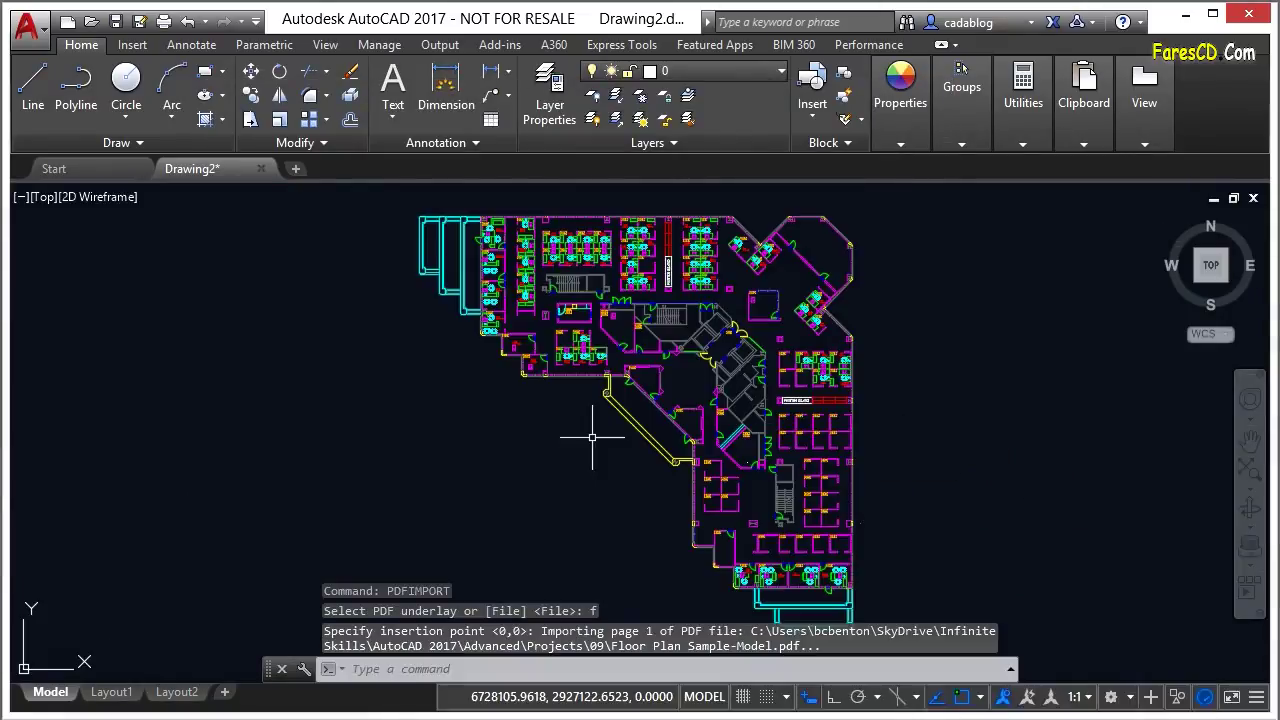
{"action": "left_click", "coordinate": [645, 420]}
{"action": "scroll", "coordinate": [510, 445], "scroll_direction": "down", "scroll_amount": 4}
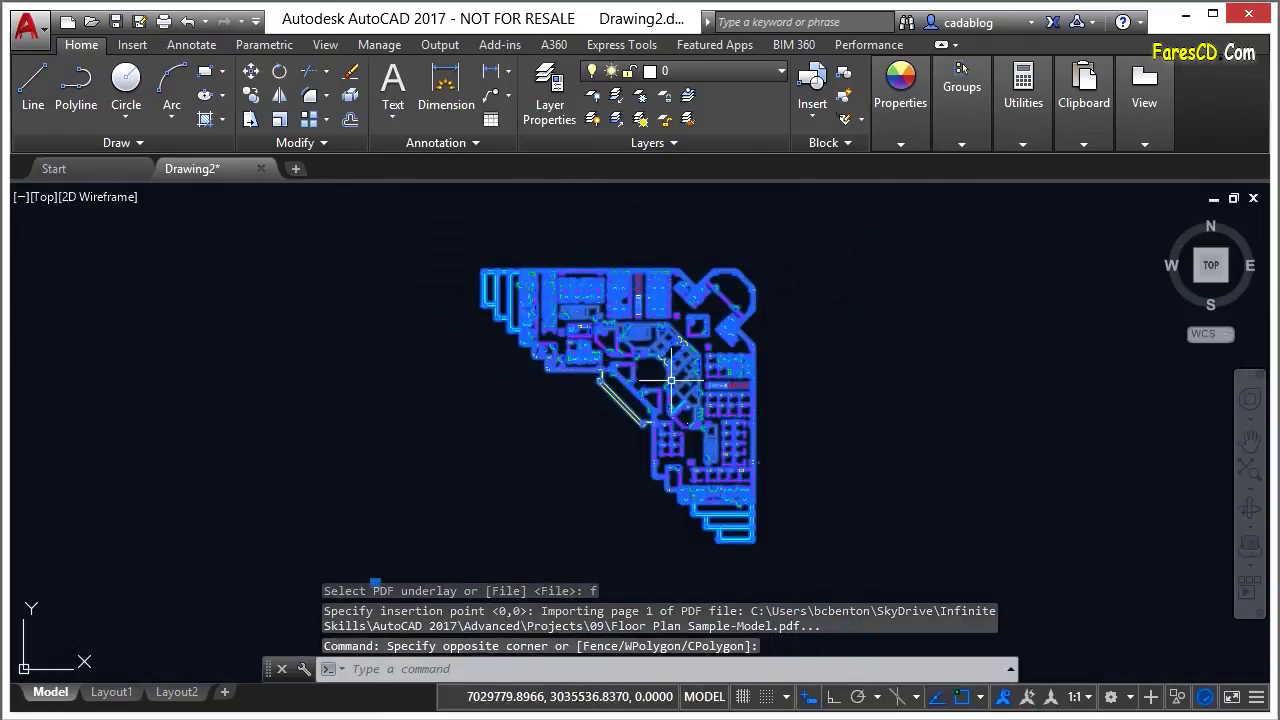
{"action": "key", "text": "Escape"}
{"action": "key", "text": "Escape"}
Copy the imported floor plan to the right of the original.
{"action": "type", "text": "co"}
{"action": "key", "text": "Return"}
{"action": "left_click", "coordinate": [541, 453]}
{"action": "key", "text": "Return"}
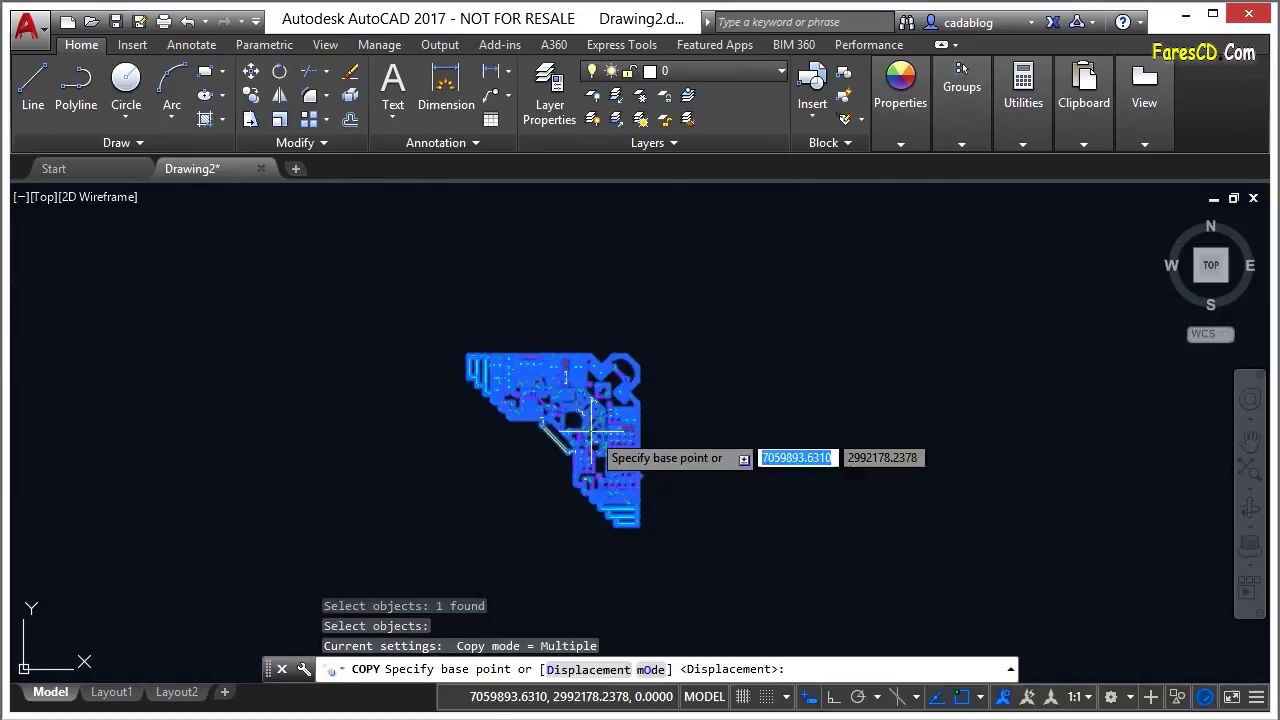
{"action": "left_click", "coordinate": [638, 429]}
{"action": "left_click", "coordinate": [880, 412]}
{"action": "right_click", "coordinate": [880, 411]}
{"action": "left_click", "coordinate": [925, 423]}
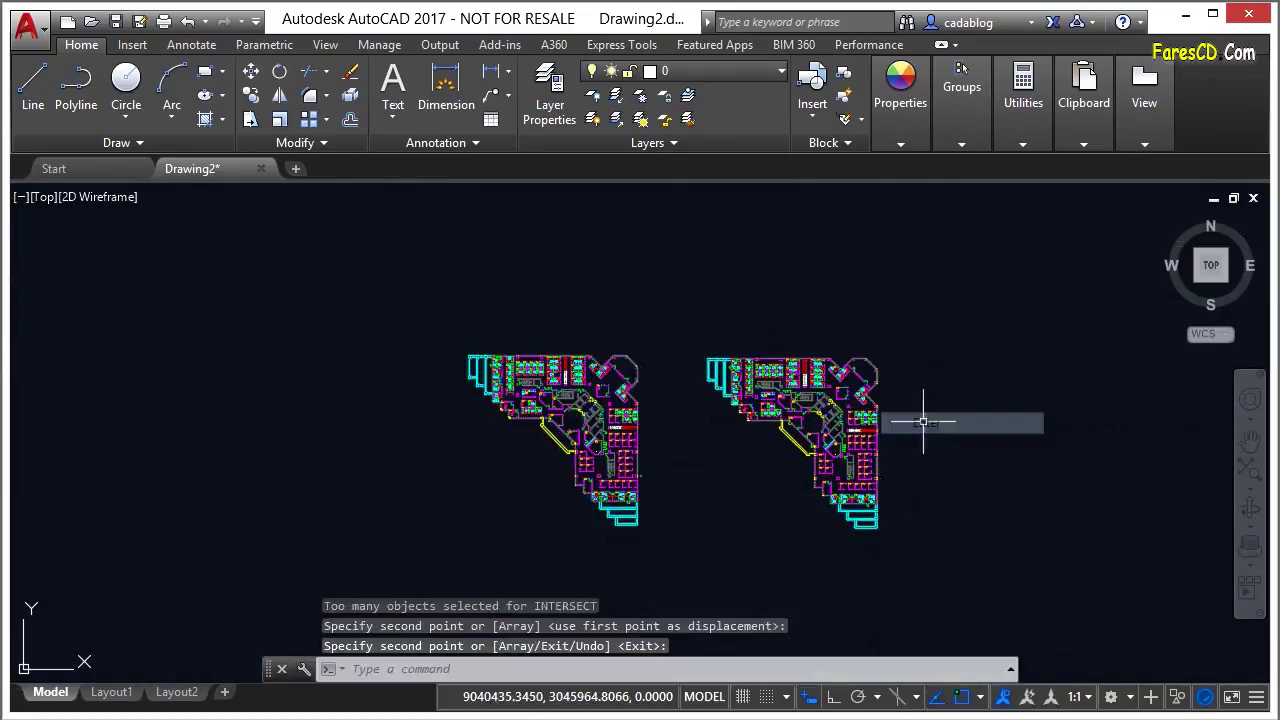
Explode the right-hand copy of the floor plan into separate objects.
{"action": "type", "text": "x"}
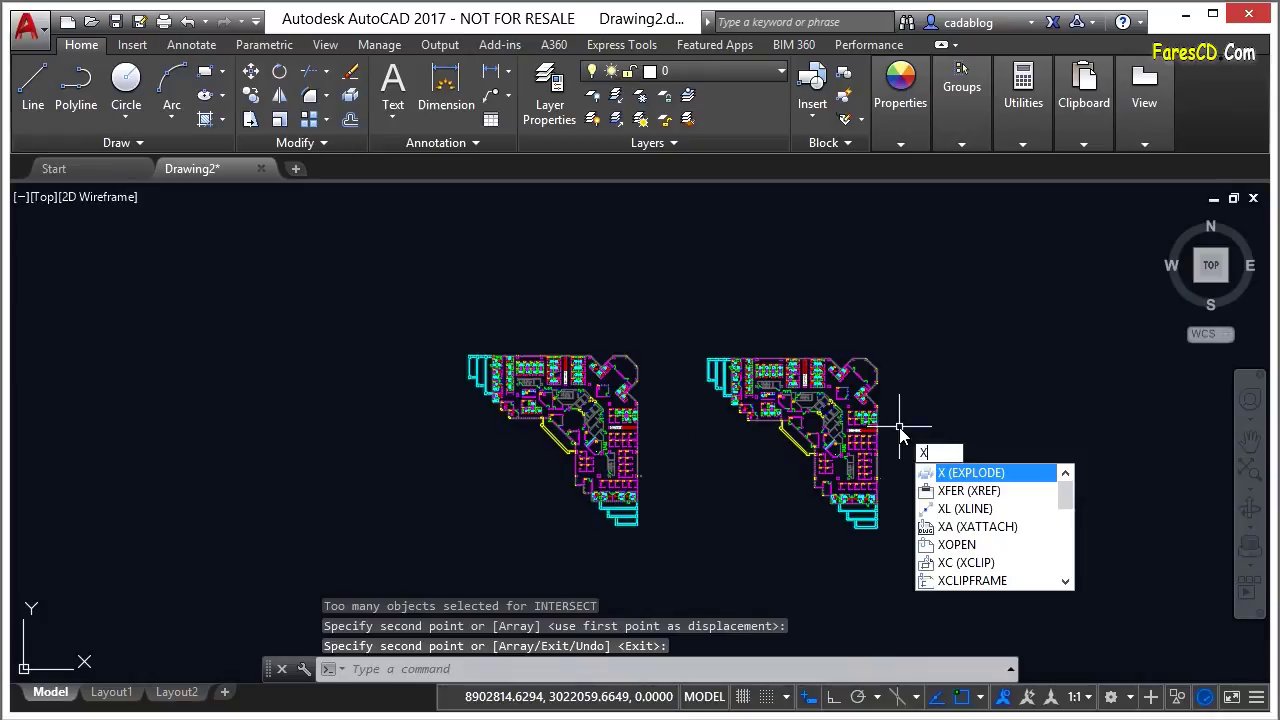
{"action": "key", "text": "Return"}
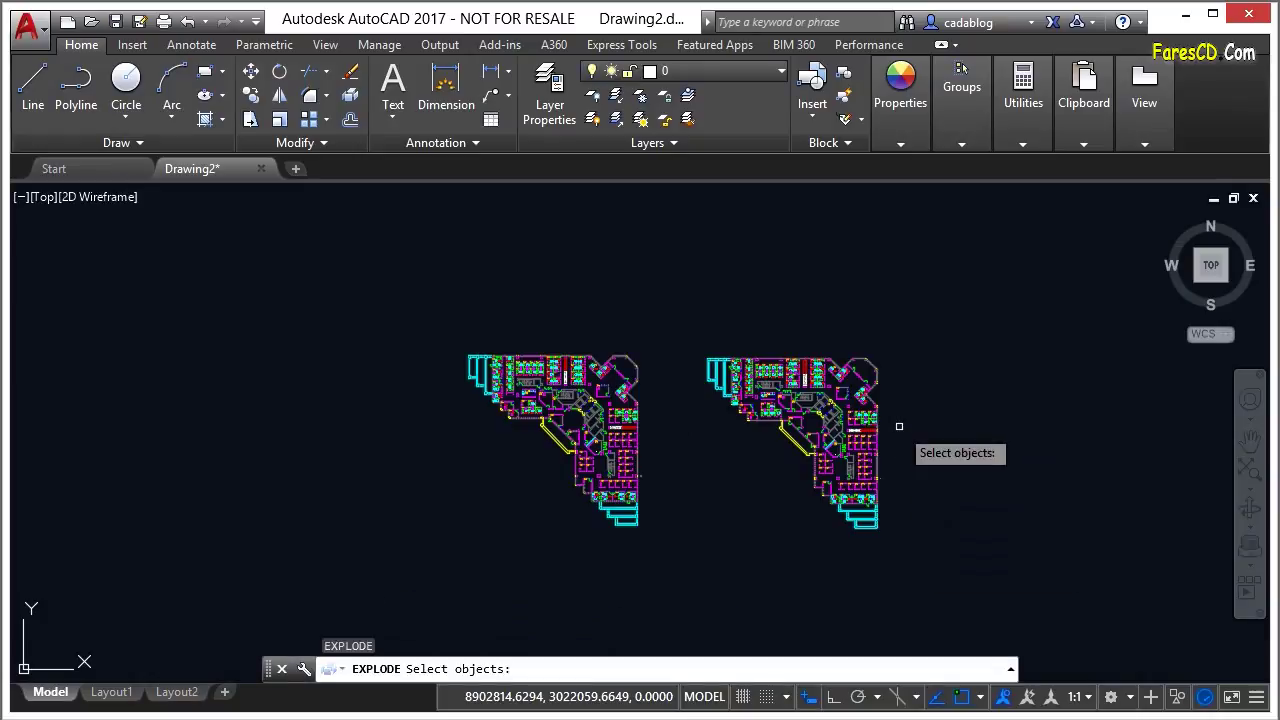
{"action": "left_click", "coordinate": [903, 423]}
{"action": "key", "text": "Return"}
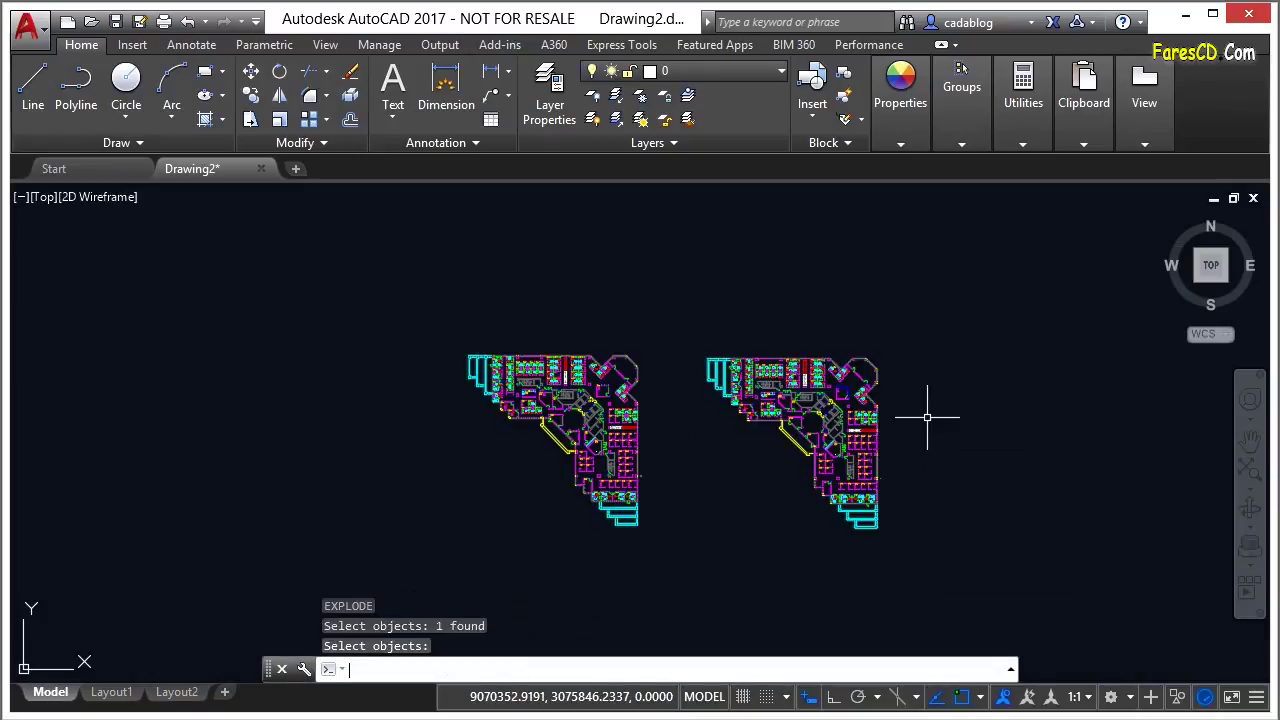
{"action": "scroll", "coordinate": [814, 429], "scroll_direction": "up", "scroll_amount": 7}
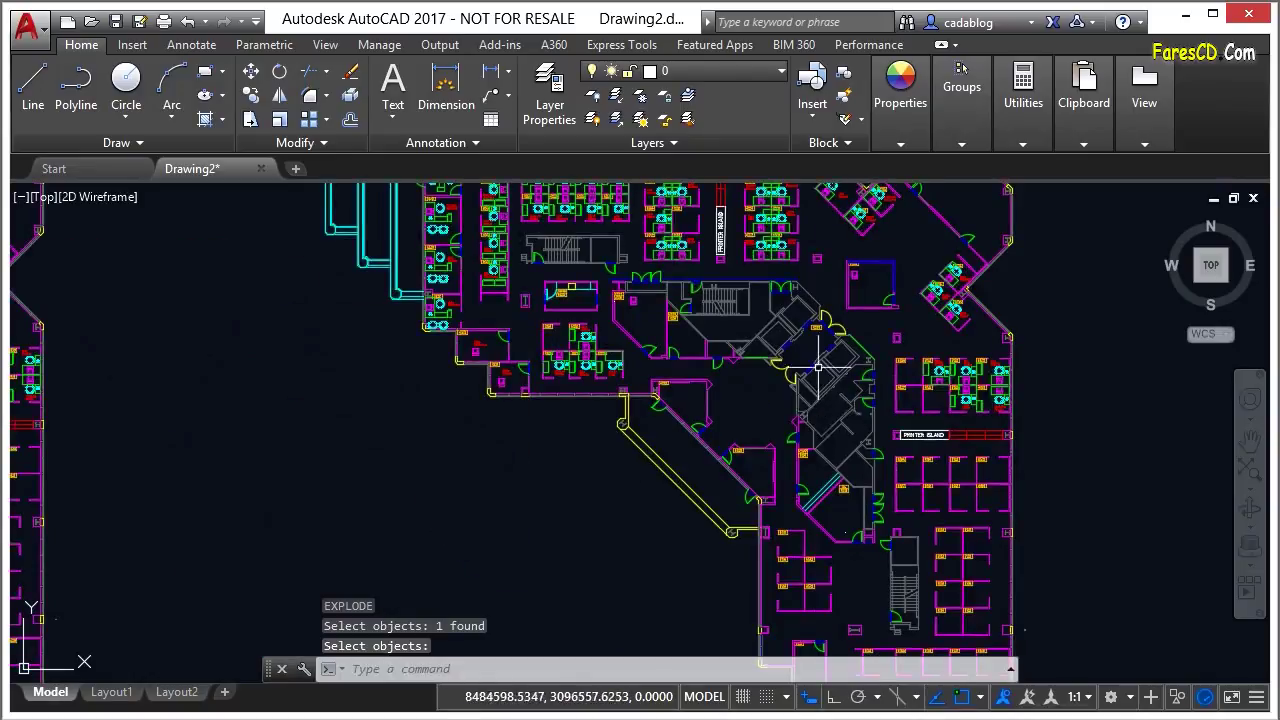
{"action": "scroll", "coordinate": [826, 372], "scroll_direction": "up", "scroll_amount": 4}
{"action": "left_click", "coordinate": [829, 393]}
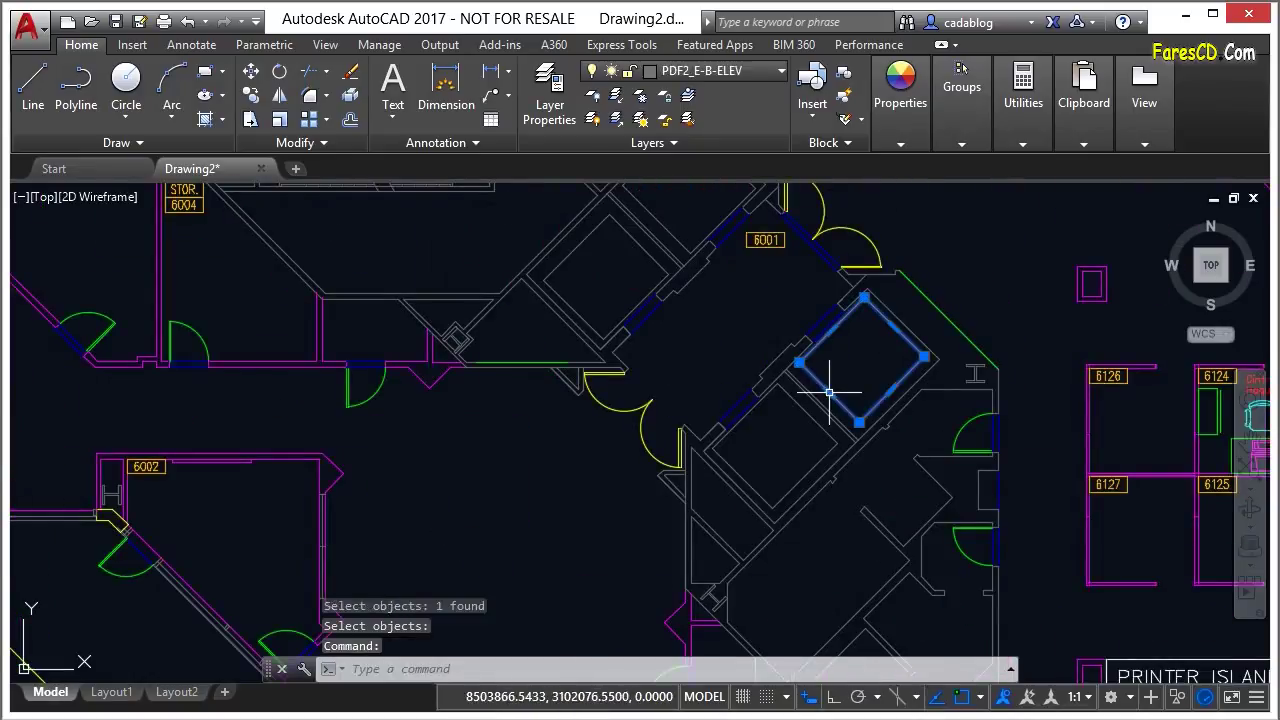
{"action": "left_click", "coordinate": [827, 429]}
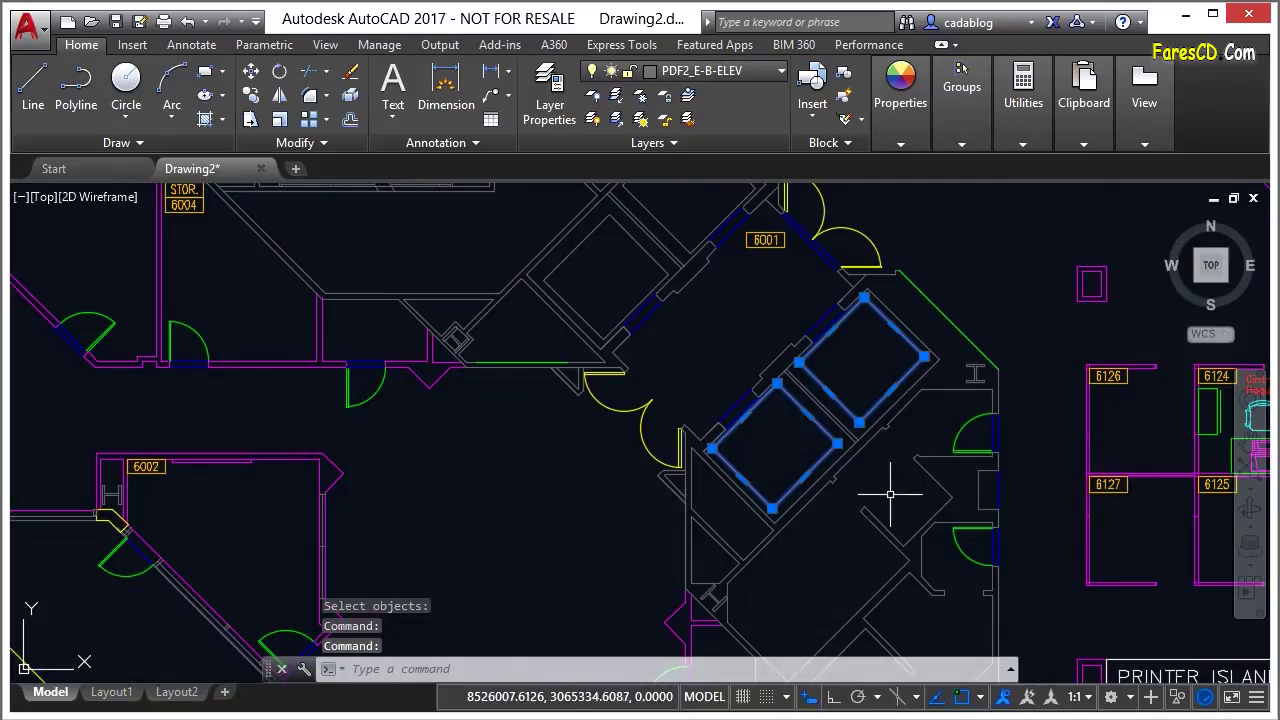
{"action": "key", "text": "Escape"}
{"action": "left_click", "coordinate": [930, 476]}
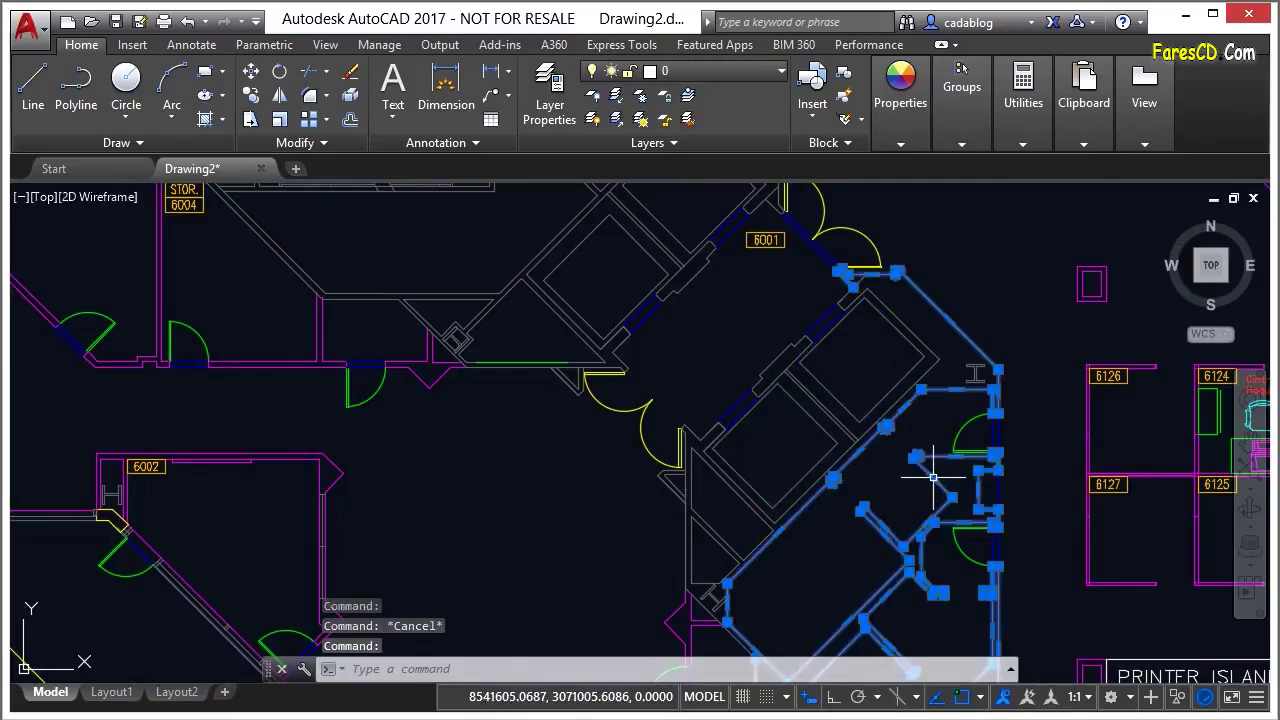
{"action": "middle_click_drag", "start_coordinate": [856, 565], "coordinate": [757, 406]}
{"action": "middle_click_drag", "start_coordinate": [868, 587], "coordinate": [820, 392]}
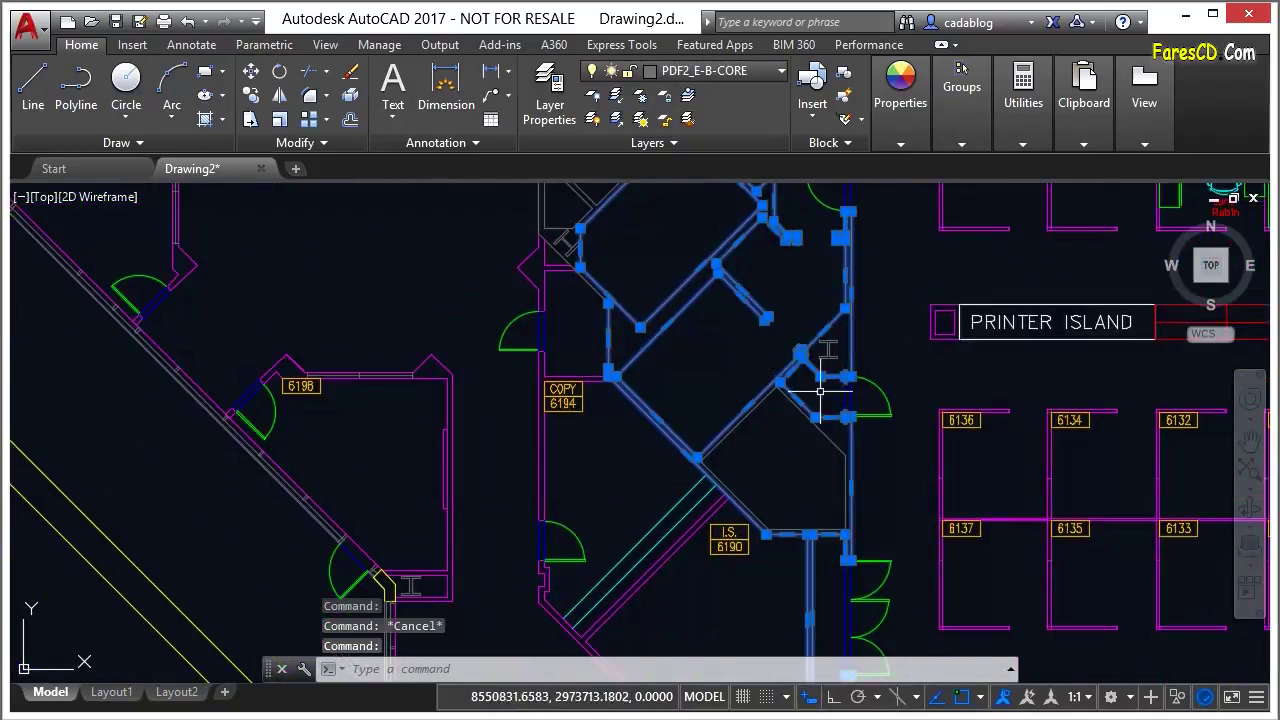
{"action": "scroll", "coordinate": [814, 363], "scroll_direction": "up", "scroll_amount": 4}
{"action": "middle_click_drag", "start_coordinate": [800, 491], "coordinate": [814, 371]}
{"action": "scroll", "coordinate": [785, 548], "scroll_direction": "down", "scroll_amount": 2}
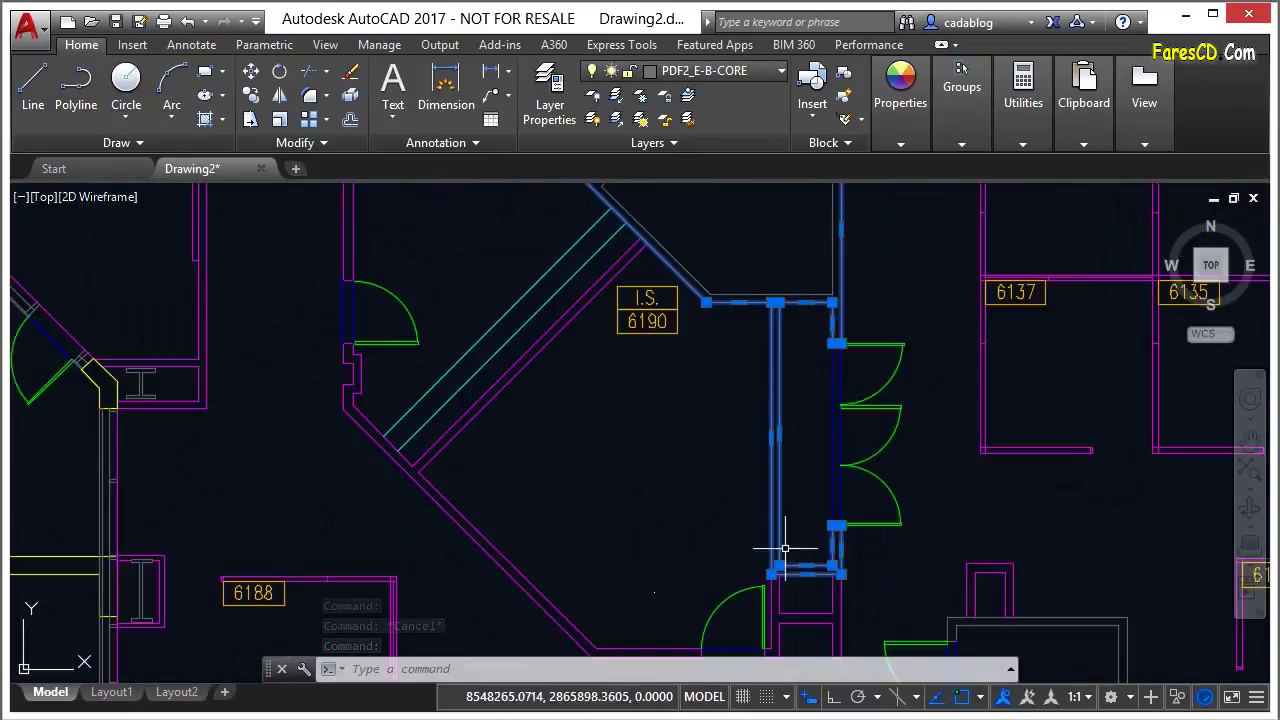
{"action": "middle_click_drag", "start_coordinate": [814, 311], "coordinate": [837, 514]}
{"action": "scroll", "coordinate": [809, 414], "scroll_direction": "up", "scroll_amount": 2}
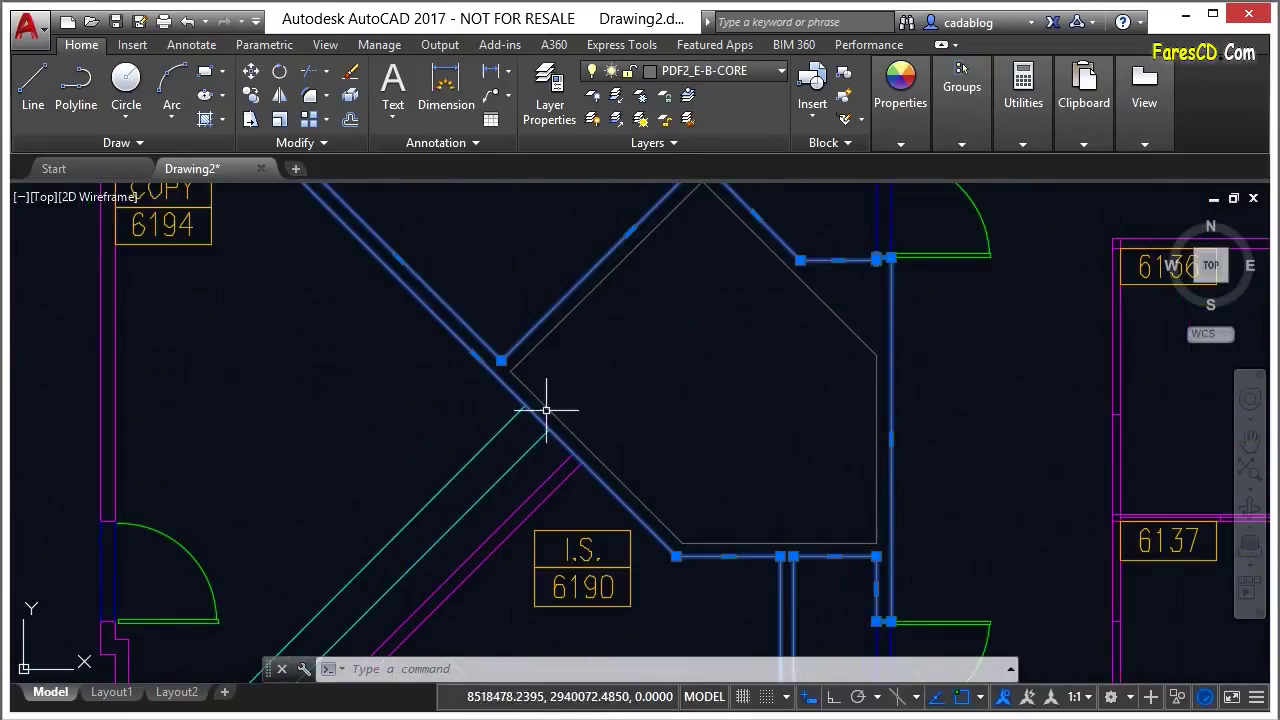
{"action": "middle_click_drag", "start_coordinate": [623, 329], "coordinate": [623, 503]}
{"action": "middle_click_drag", "start_coordinate": [694, 309], "coordinate": [673, 471]}
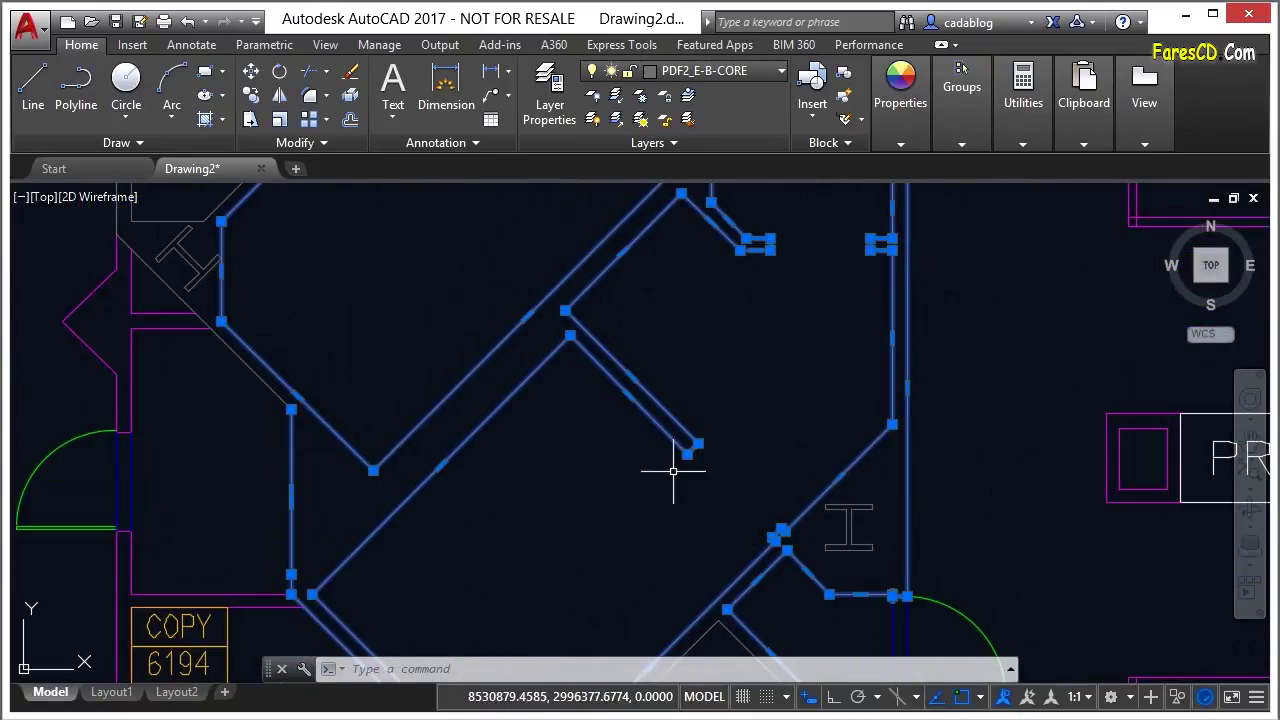
{"action": "mouse_move", "coordinate": [851, 509]}
{"action": "middle_mouse_down"}
{"action": "mouse_move", "coordinate": [786, 297]}
{"action": "mouse_move", "coordinate": [803, 349]}
{"action": "mouse_move", "coordinate": [767, 425]}
{"action": "middle_mouse_up"}
{"action": "scroll", "coordinate": [787, 303], "scroll_direction": "up", "scroll_amount": 6}
{"action": "scroll", "coordinate": [840, 301], "scroll_direction": "down", "scroll_amount": 6}
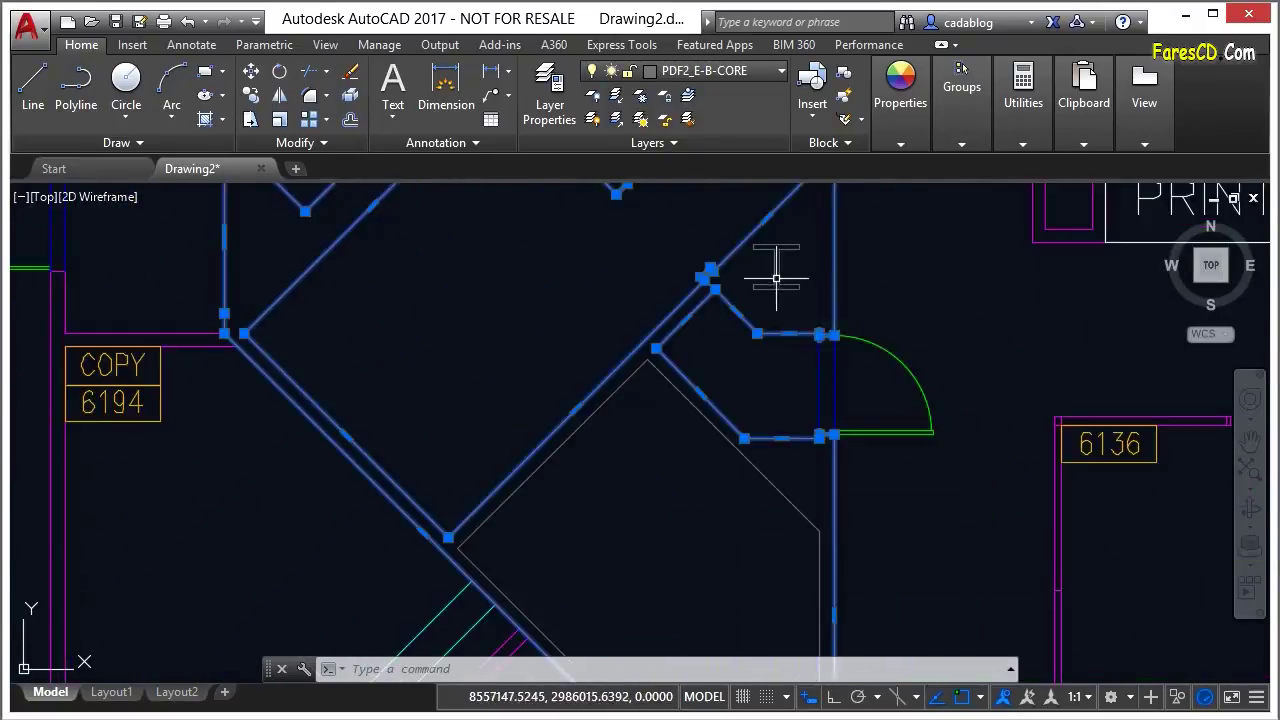
{"action": "scroll", "coordinate": [894, 386], "scroll_direction": "down", "scroll_amount": 2}
{"action": "middle_click_drag", "start_coordinate": [894, 386], "coordinate": [940, 423]}
{"action": "scroll", "coordinate": [909, 503], "scroll_direction": "up", "scroll_amount": 2}
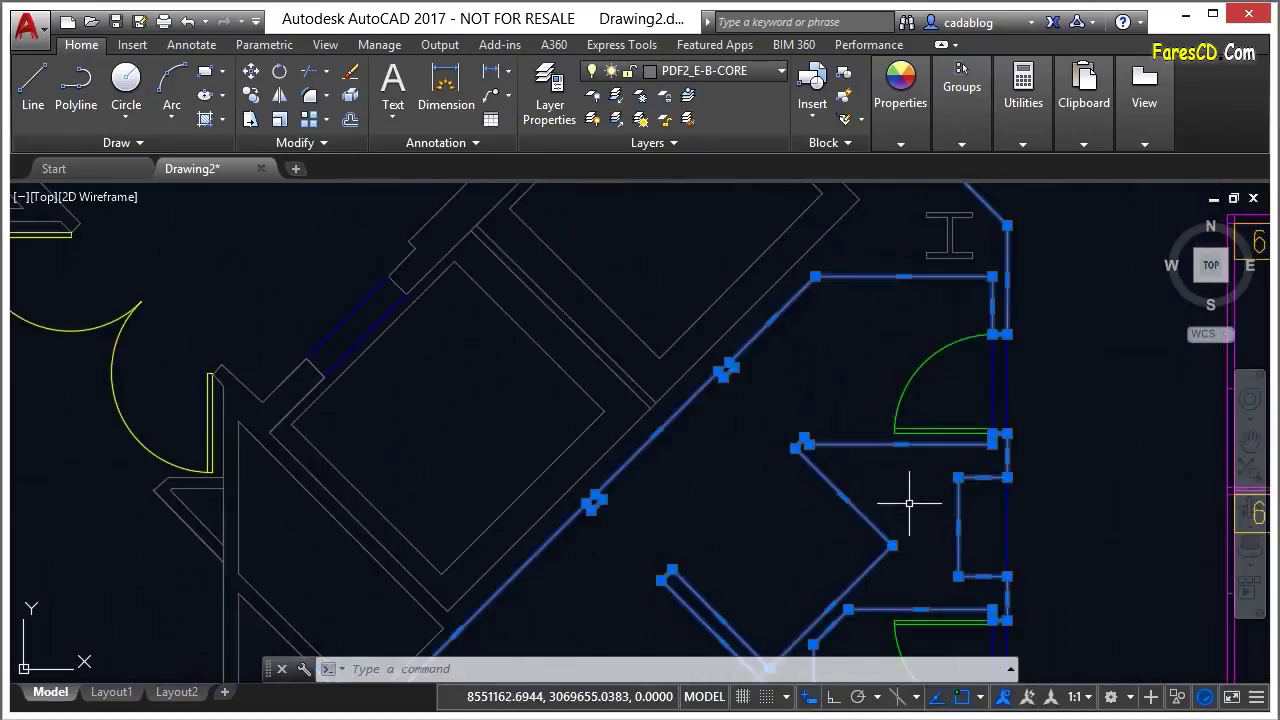
{"action": "scroll", "coordinate": [900, 266], "scroll_direction": "down", "scroll_amount": 3}
{"action": "middle_click_drag", "start_coordinate": [900, 266], "coordinate": [762, 288]}
{"action": "scroll", "coordinate": [762, 288], "scroll_direction": "up", "scroll_amount": 5}
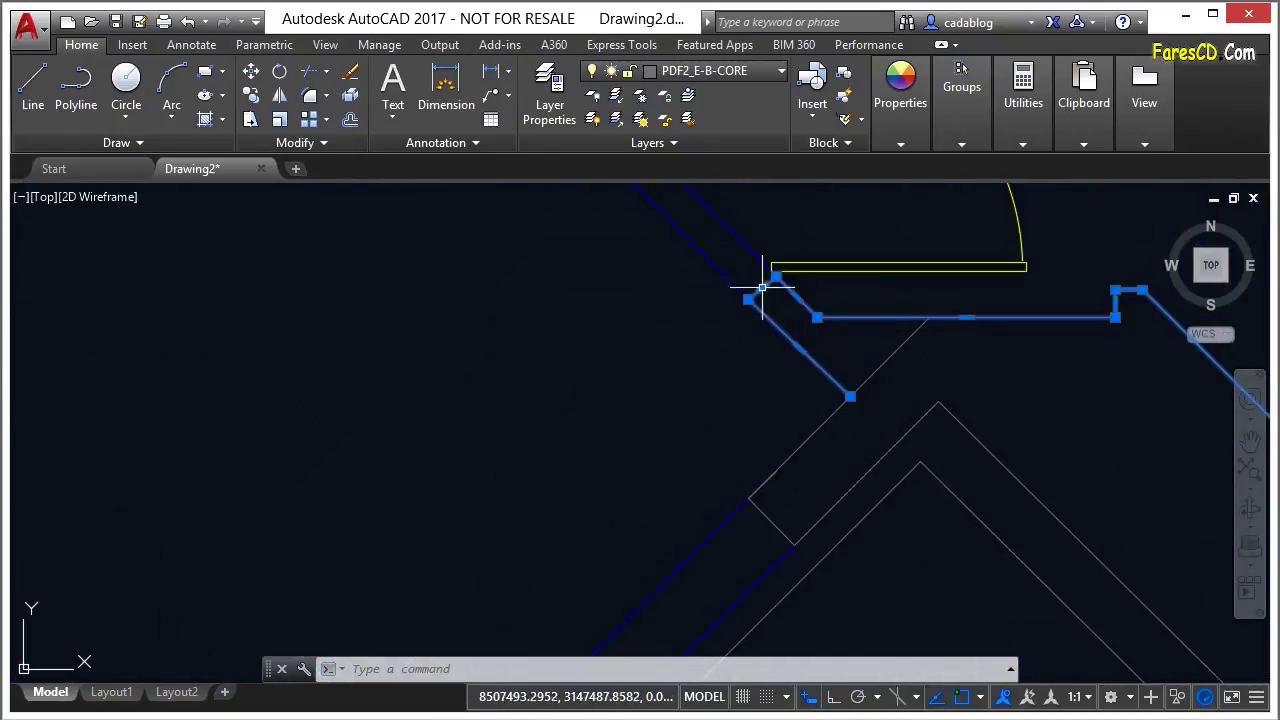
{"action": "key", "text": "Escape"}
{"action": "middle_click_drag", "start_coordinate": [760, 306], "coordinate": [762, 538]}
{"action": "left_click", "coordinate": [862, 268]}
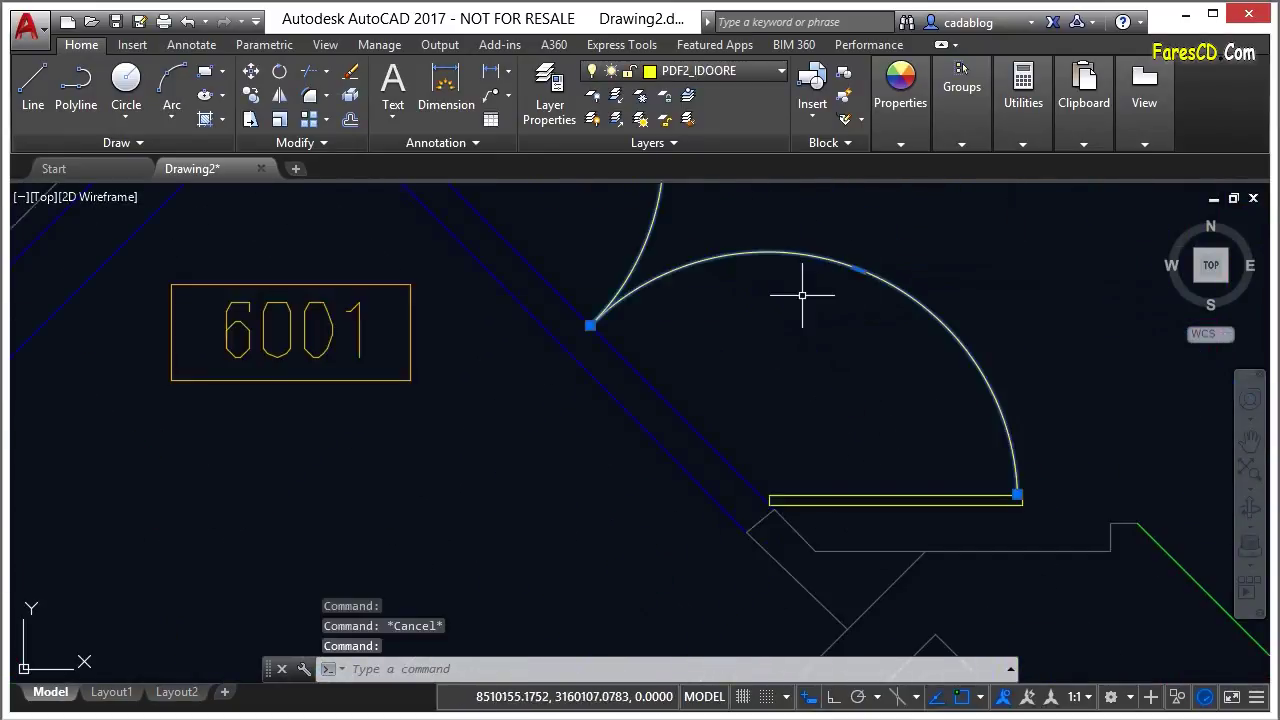
{"action": "middle_click_drag", "start_coordinate": [754, 331], "coordinate": [866, 506]}
{"action": "scroll", "coordinate": [808, 313], "scroll_direction": "down", "scroll_amount": 2}
{"action": "key", "text": "Escape"}
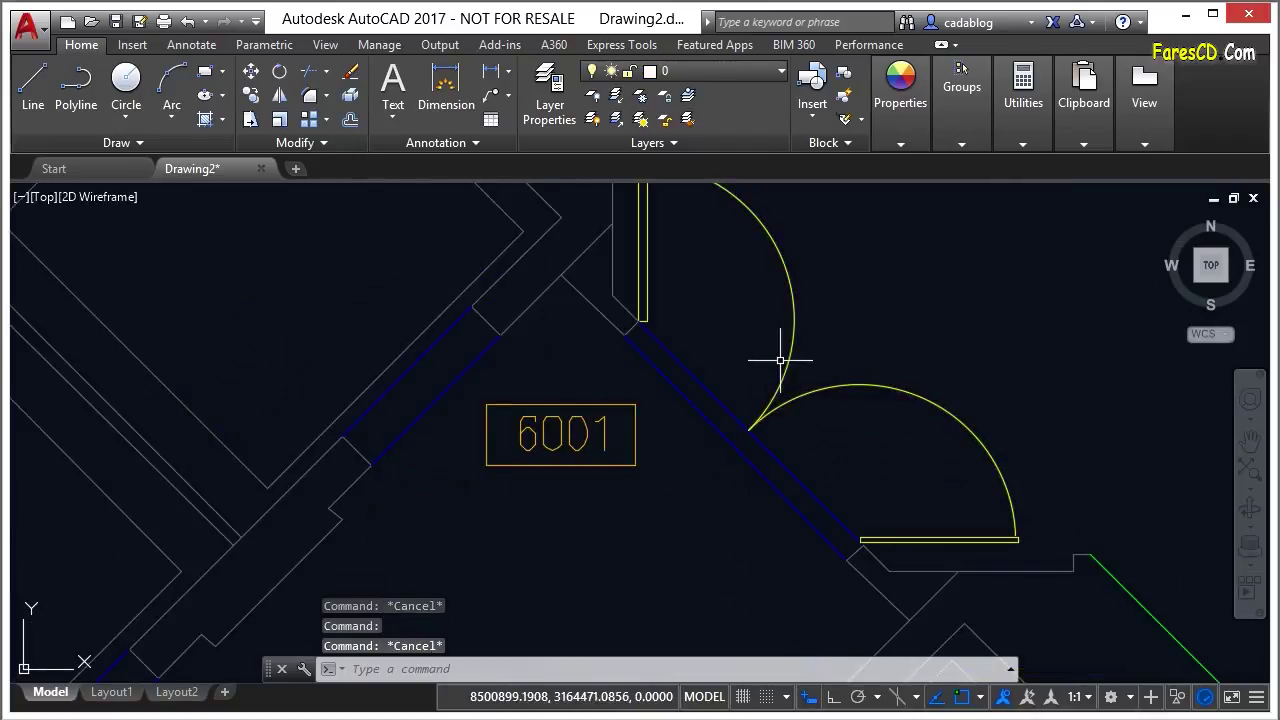
{"action": "left_click", "coordinate": [694, 368]}
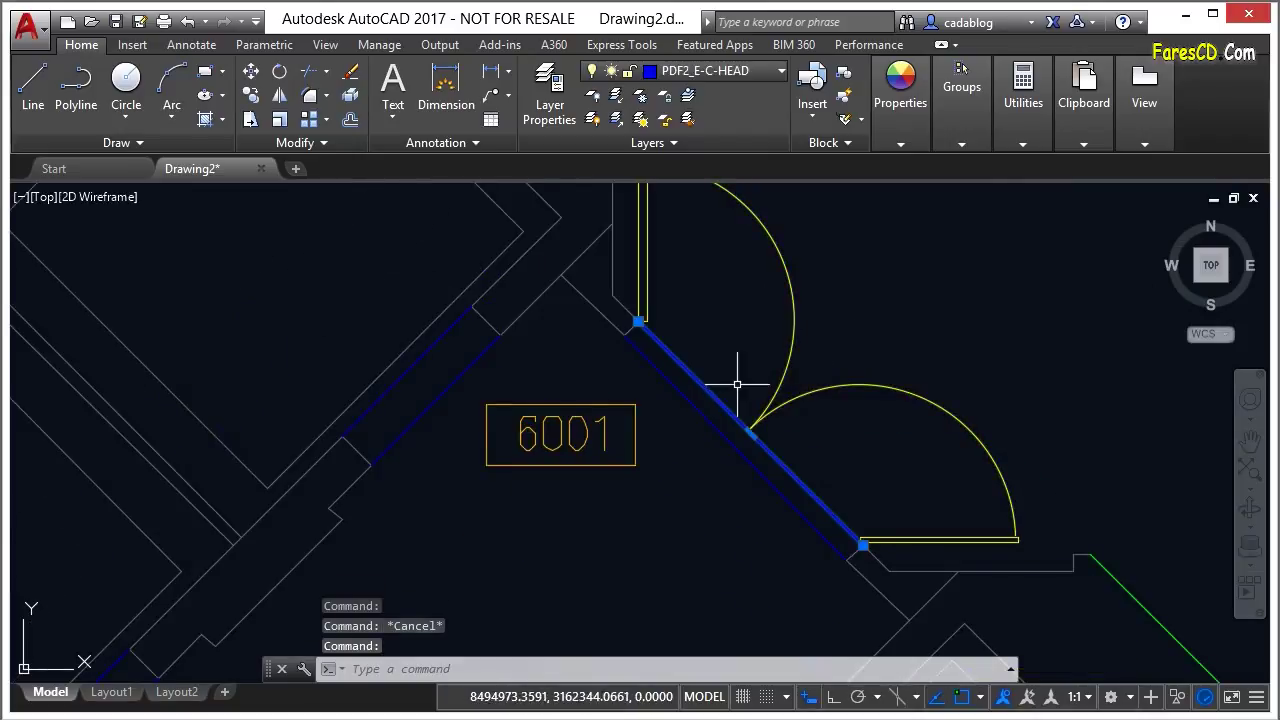
{"action": "key", "text": "Escape"}
{"action": "left_click", "coordinate": [886, 578]}
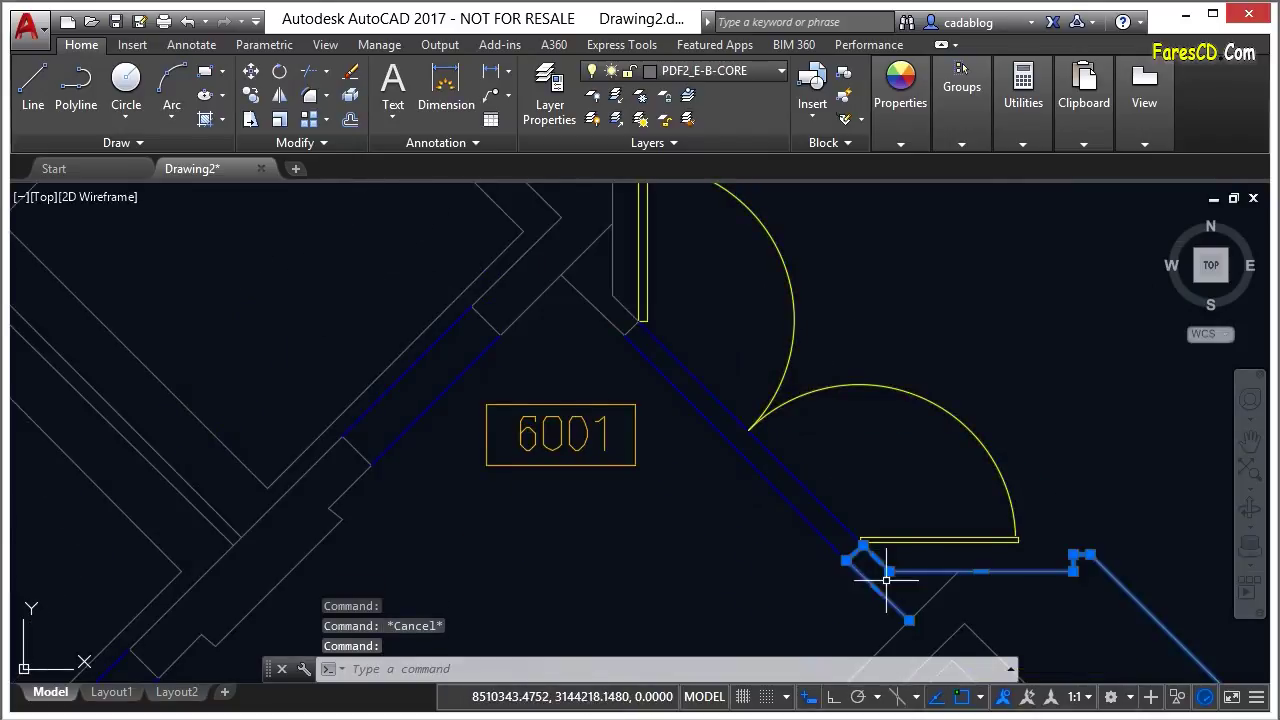
{"action": "middle_click_drag", "start_coordinate": [929, 594], "coordinate": [849, 339]}
{"action": "key", "text": "Escape"}
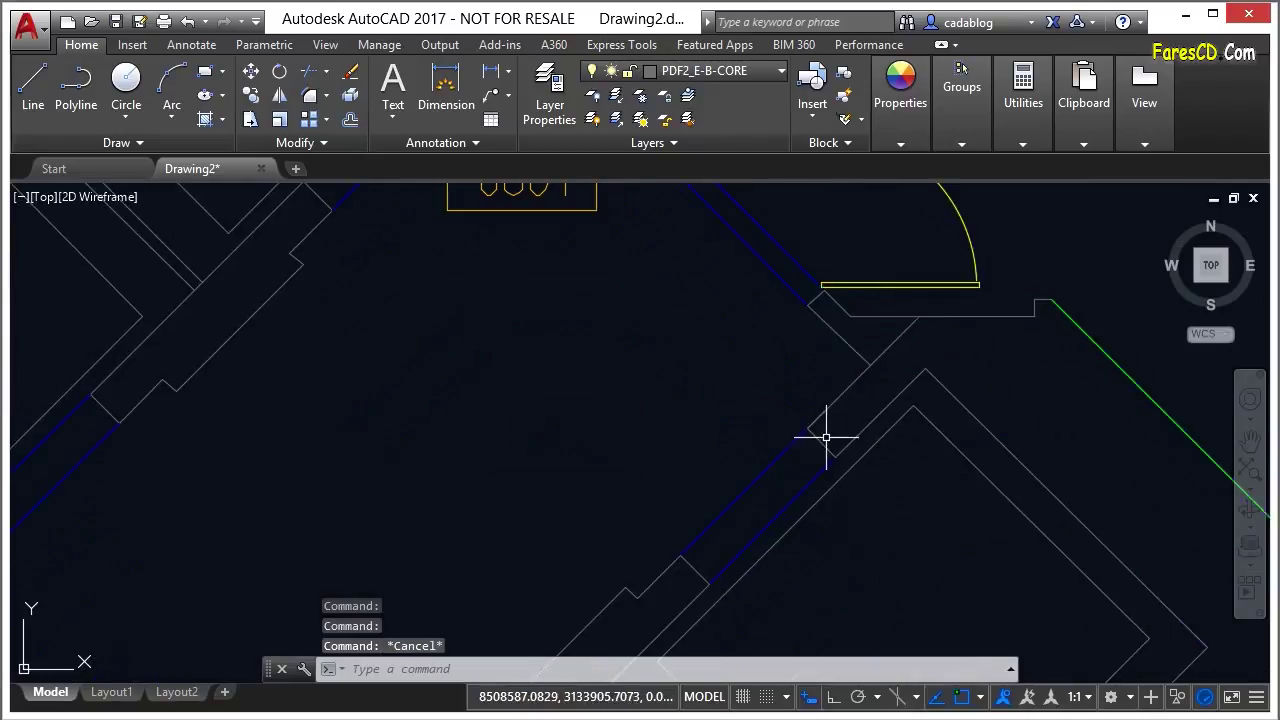
{"action": "left_click", "coordinate": [826, 437]}
{"action": "key", "text": "Escape"}
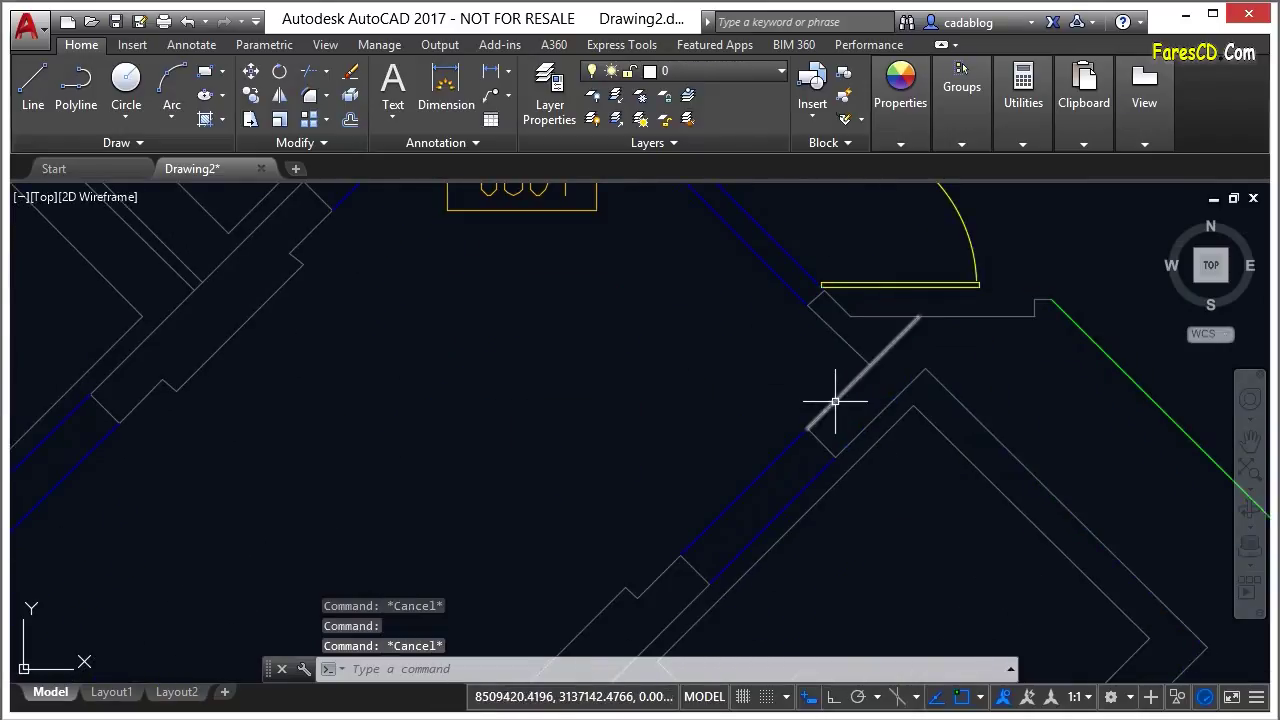
{"action": "scroll", "coordinate": [835, 401], "scroll_direction": "down", "scroll_amount": 3}
{"action": "left_click", "coordinate": [829, 400]}
{"action": "scroll", "coordinate": [829, 400], "scroll_direction": "down", "scroll_amount": 2}
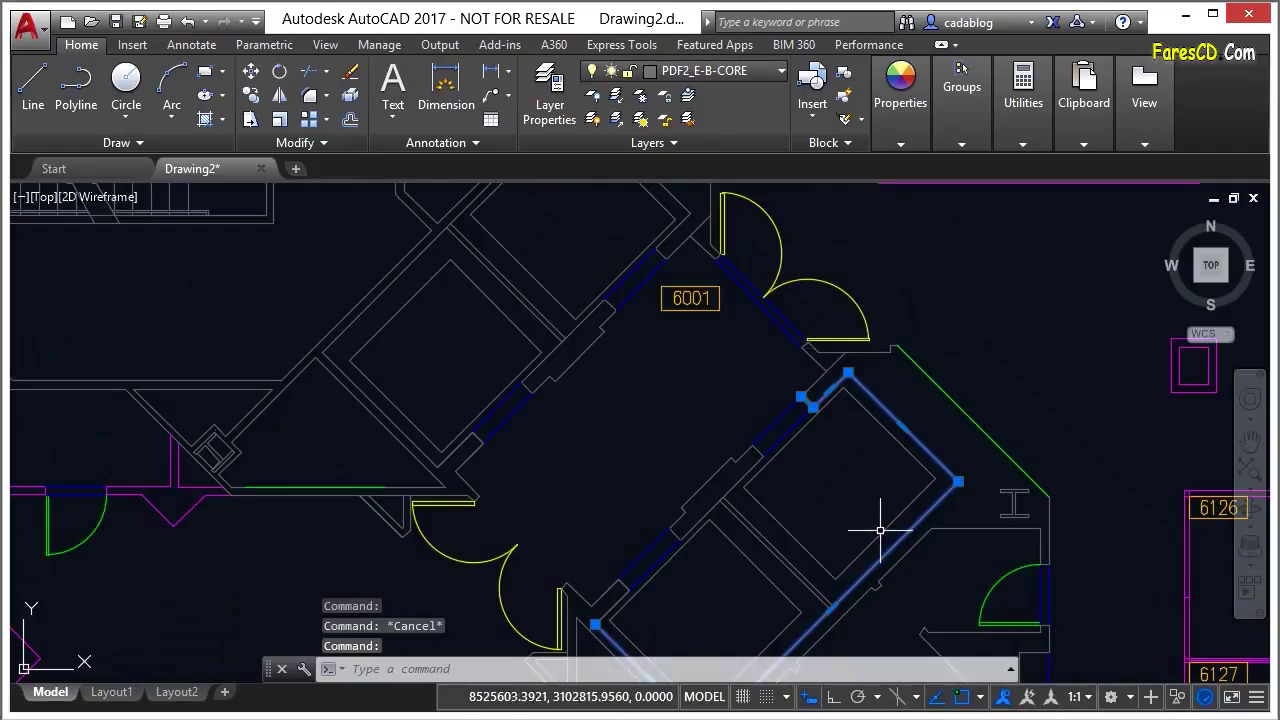
{"action": "middle_click_drag", "start_coordinate": [880, 530], "coordinate": [863, 363]}
{"action": "scroll", "coordinate": [666, 543], "scroll_direction": "up", "scroll_amount": 3}
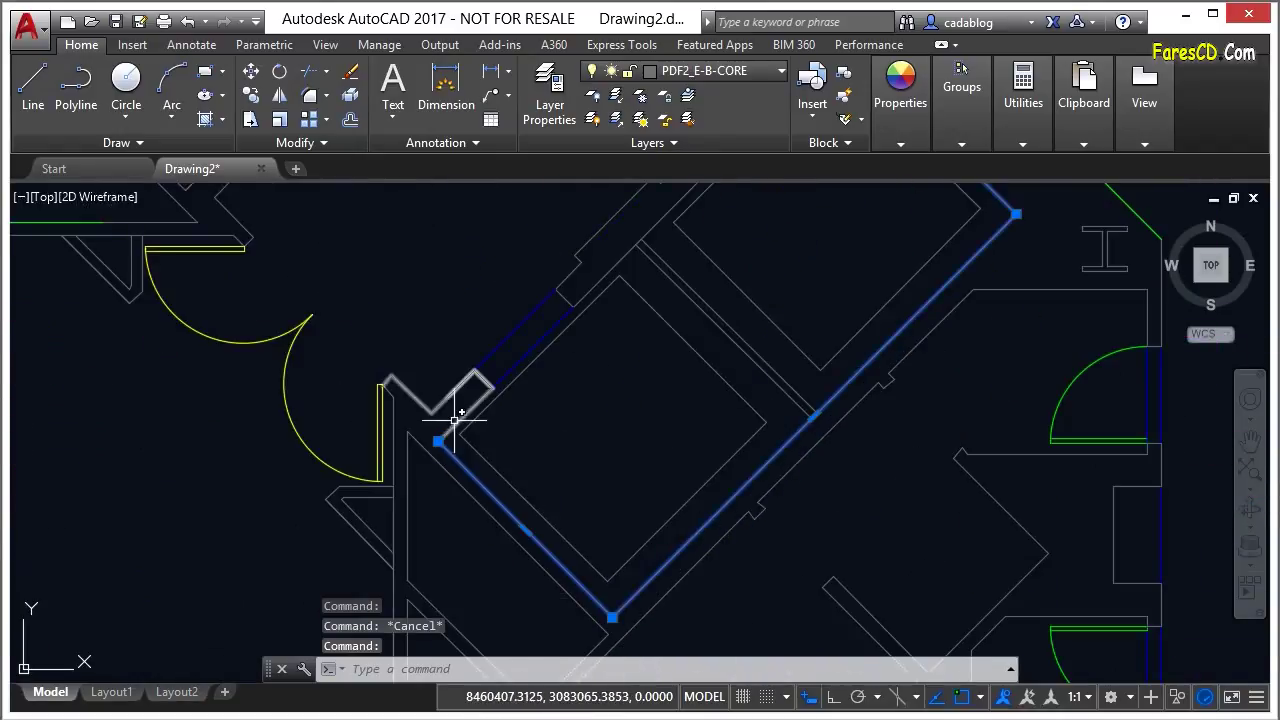
{"action": "scroll", "coordinate": [540, 480], "scroll_direction": "down", "scroll_amount": 3}
{"action": "scroll", "coordinate": [610, 410], "scroll_direction": "up", "scroll_amount": 2}
{"action": "key", "text": "Escape"}
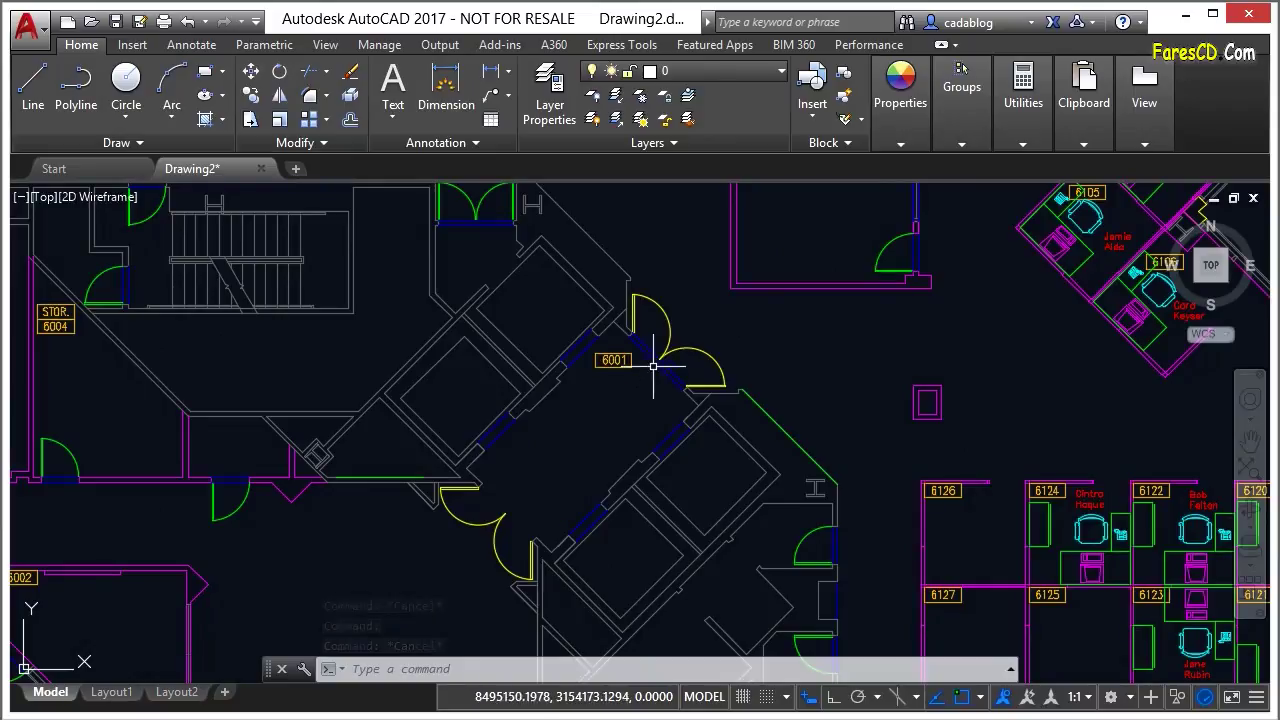
{"action": "scroll", "coordinate": [609, 346], "scroll_direction": "up", "scroll_amount": 8}
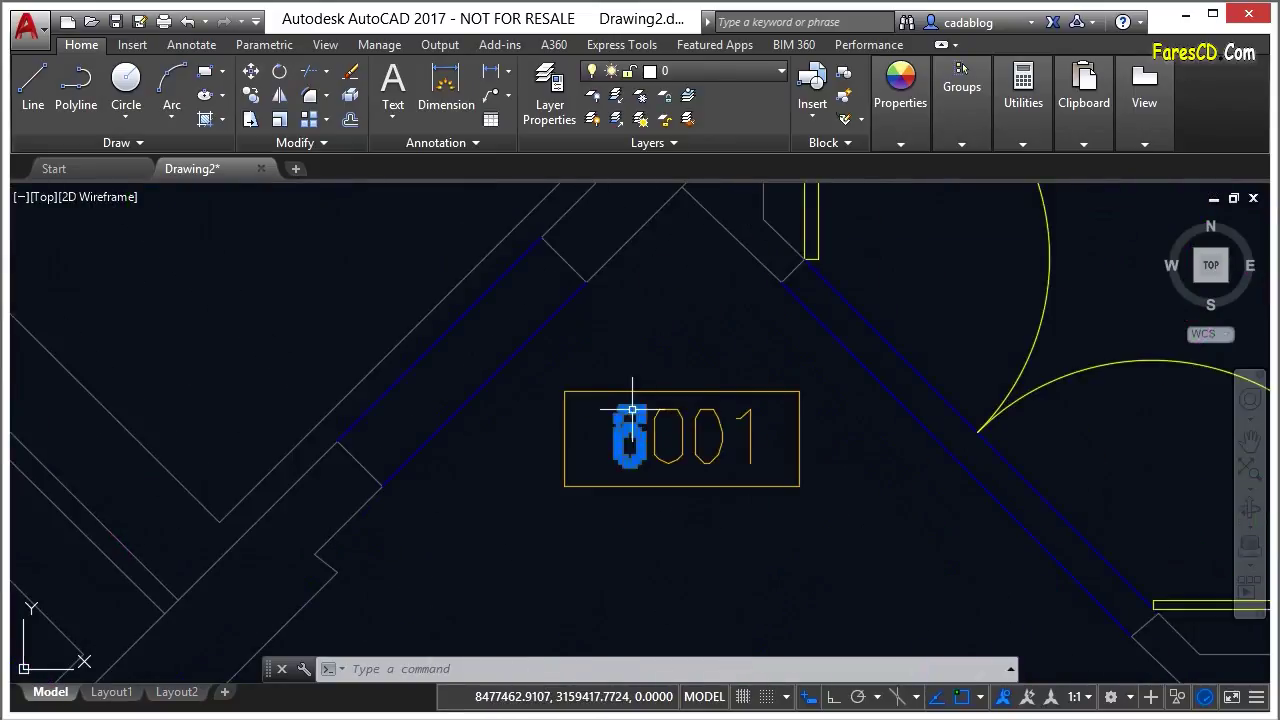
{"action": "left_click", "coordinate": [638, 438]}
{"action": "scroll", "coordinate": [648, 453], "scroll_direction": "up", "scroll_amount": 6}
{"action": "key", "text": "Escape"}
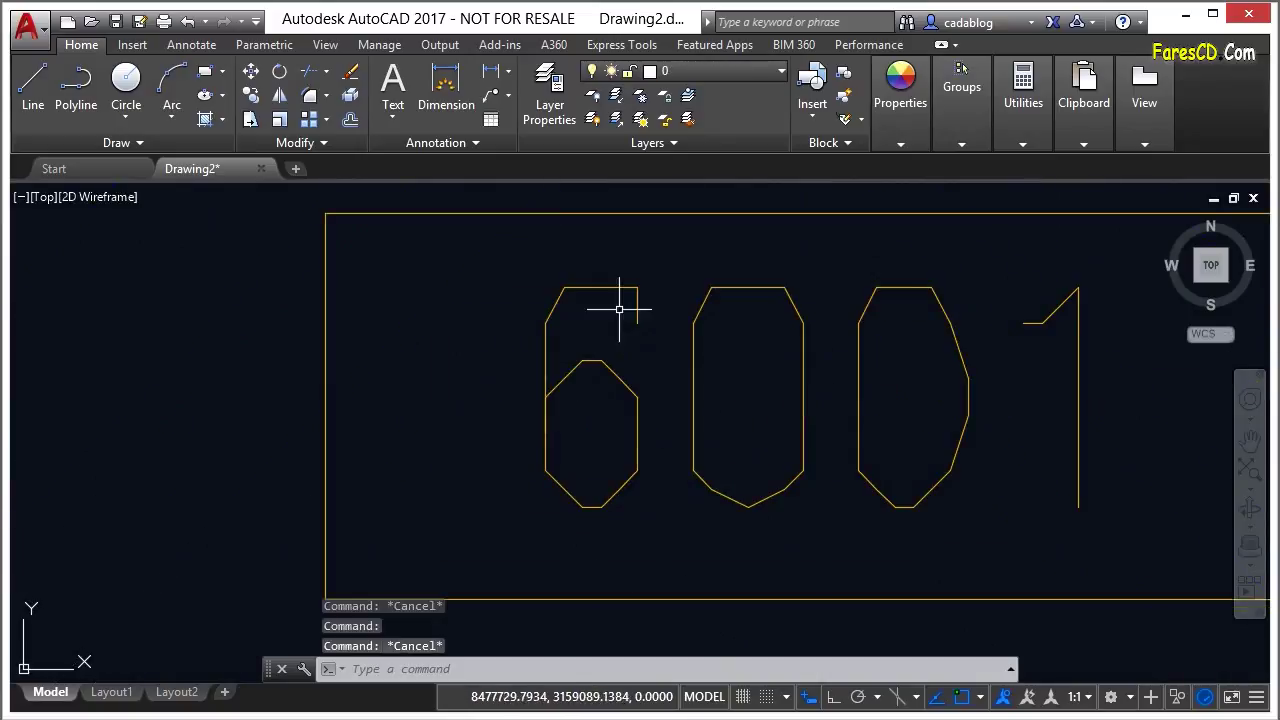
{"action": "left_click", "coordinate": [613, 287]}
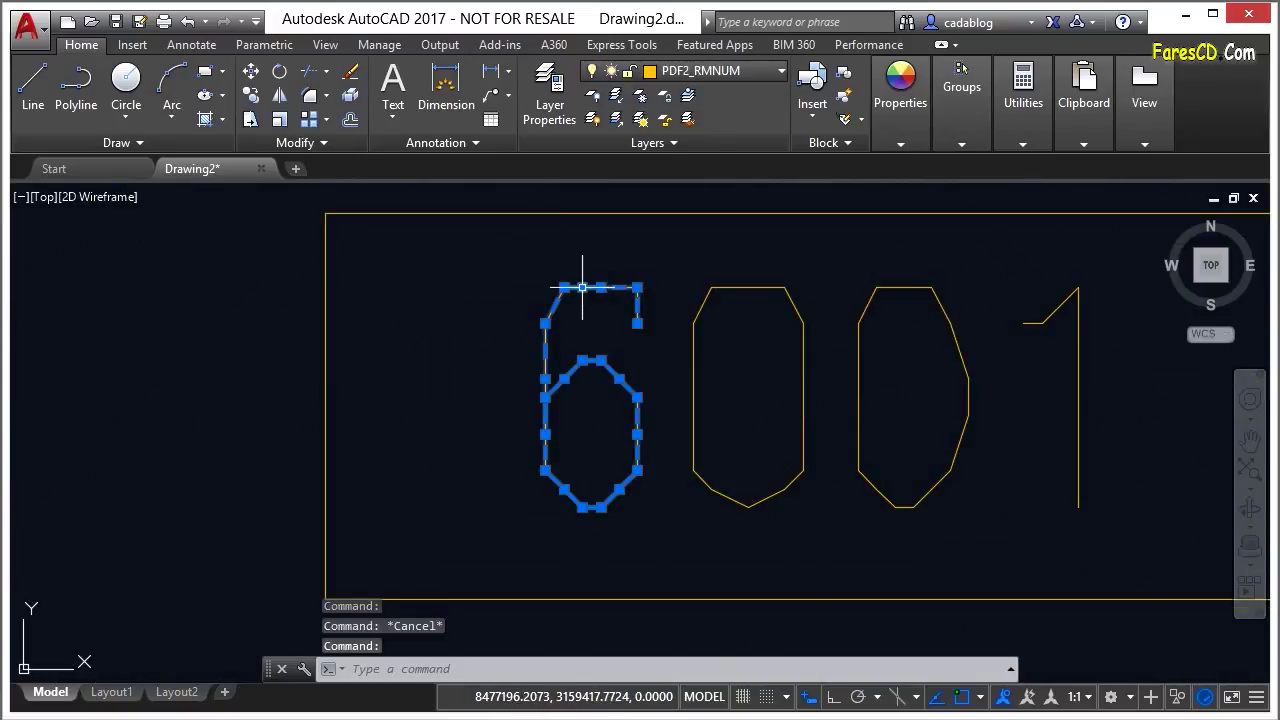
{"action": "key", "text": "Escape"}
{"action": "left_click", "coordinate": [800, 305]}
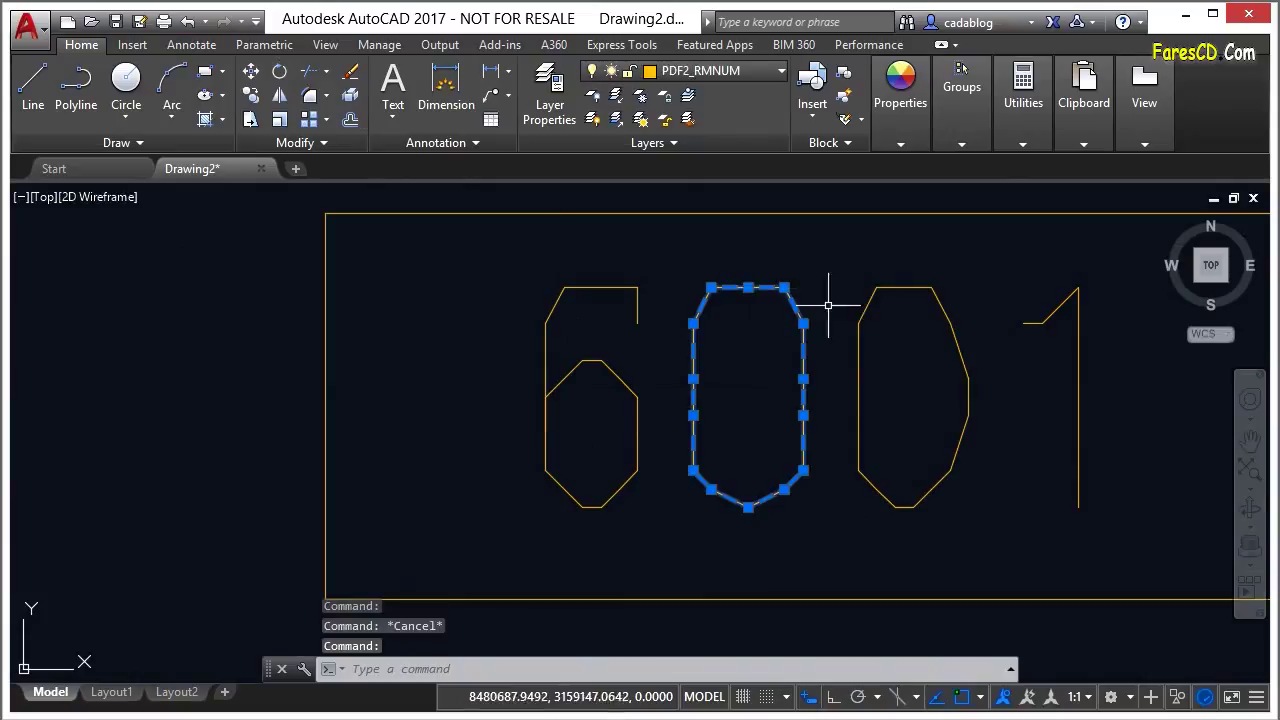
{"action": "key", "text": "Escape"}
{"action": "left_click", "coordinate": [894, 288]}
{"action": "key", "text": "Escape"}
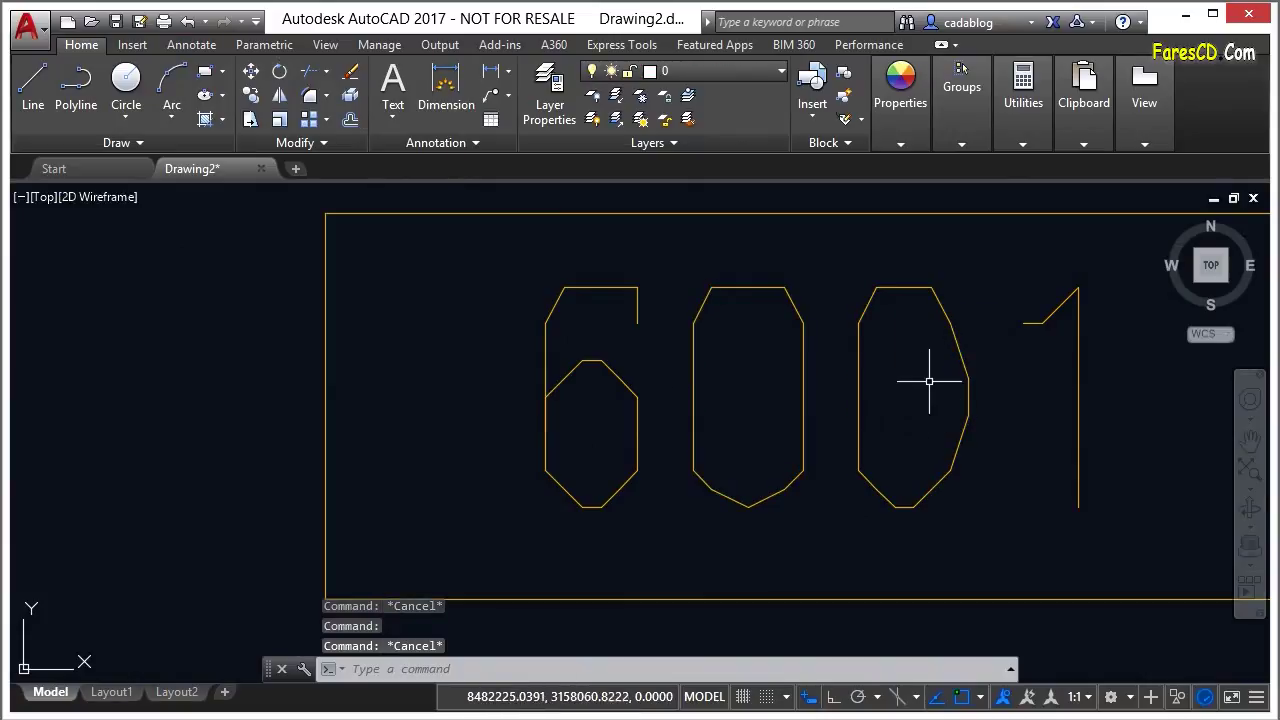
{"action": "middle_click_drag", "start_coordinate": [931, 394], "coordinate": [764, 370]}
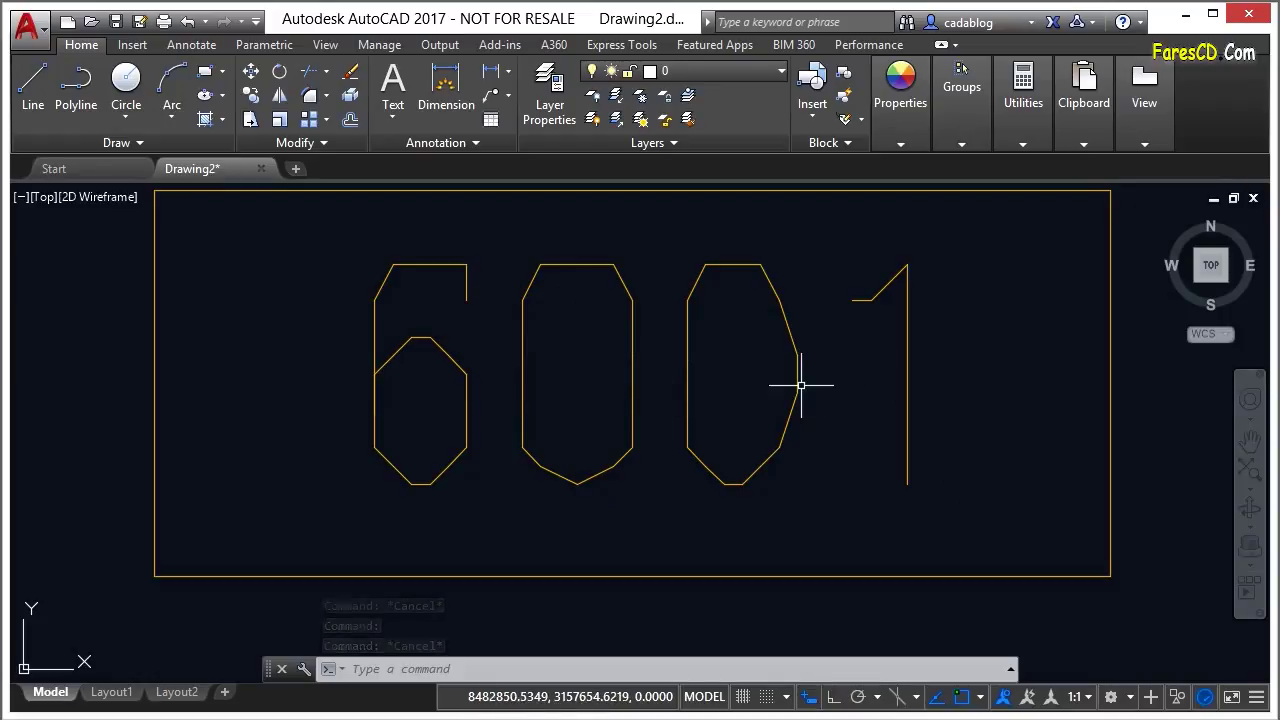
{"action": "scroll", "coordinate": [808, 380], "scroll_direction": "down", "scroll_amount": 10}
{"action": "scroll", "coordinate": [738, 441], "scroll_direction": "down", "scroll_amount": 2}
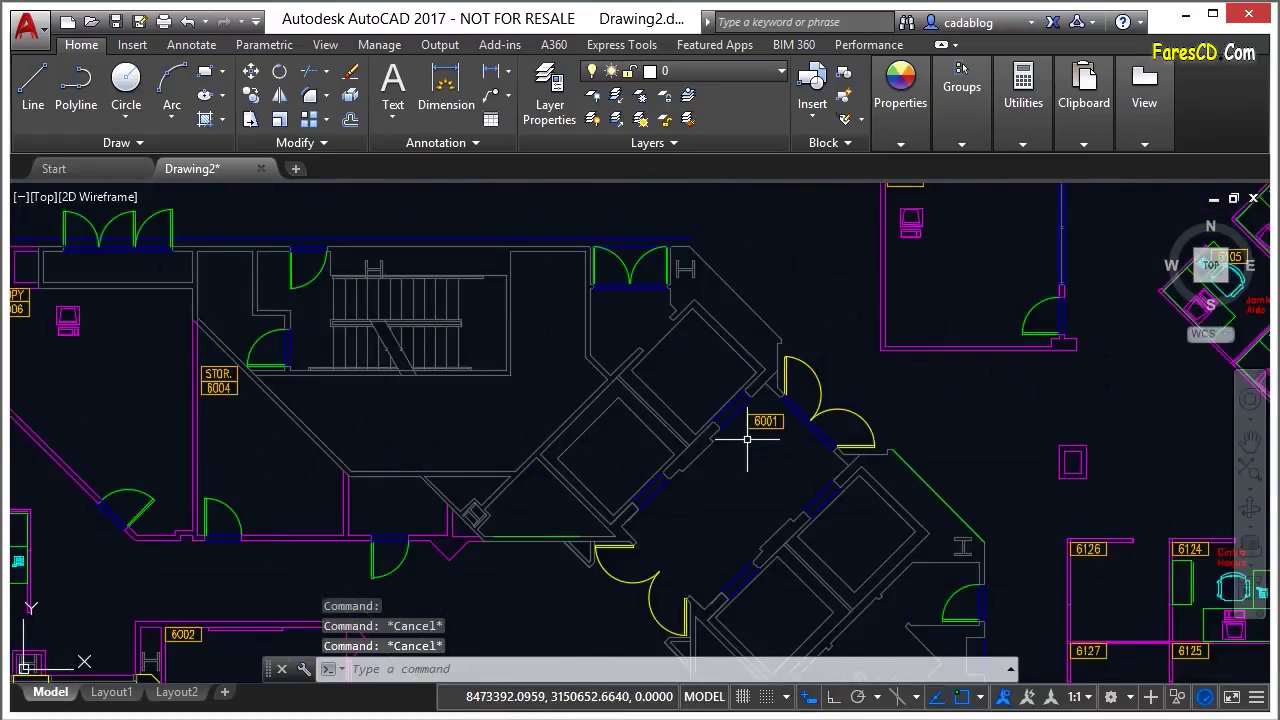
{"action": "middle_click_drag", "start_coordinate": [600, 395], "coordinate": [829, 382]}
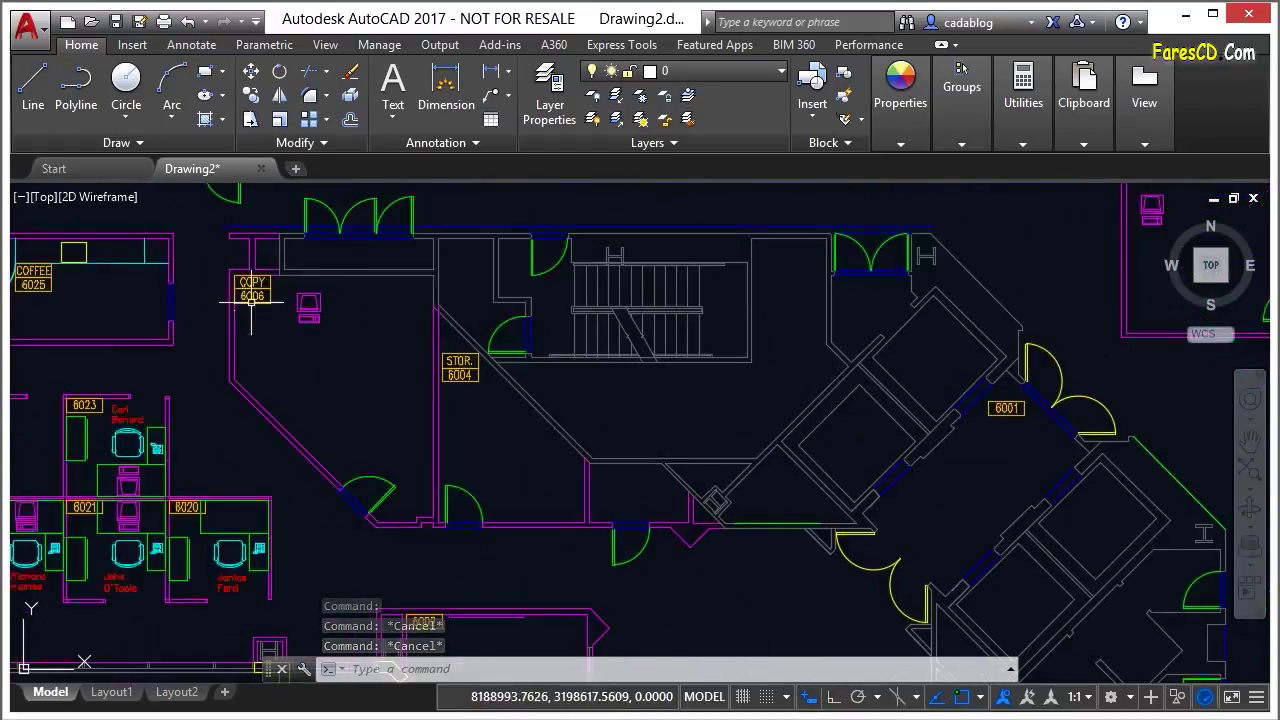
{"action": "scroll", "coordinate": [250, 300], "scroll_direction": "up", "scroll_amount": 5}
{"action": "left_click", "coordinate": [252, 257]}
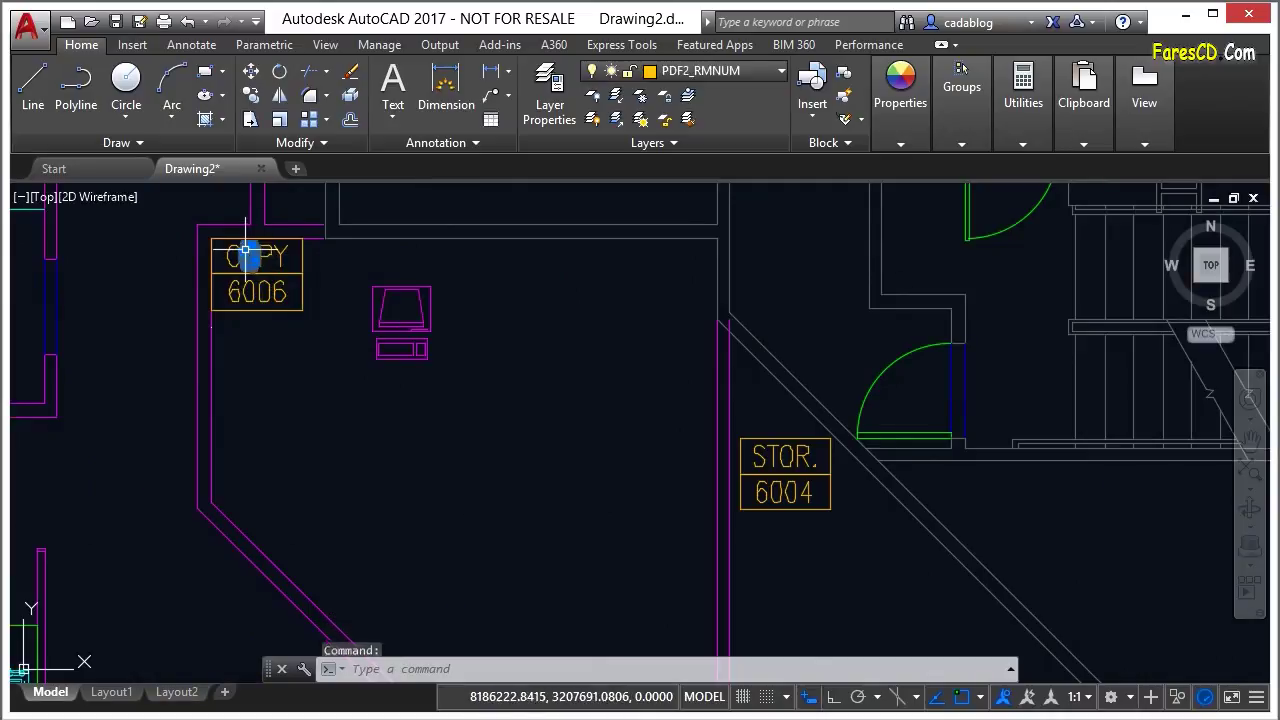
{"action": "scroll", "coordinate": [205, 257], "scroll_direction": "up", "scroll_amount": 4}
{"action": "key", "text": "Escape"}
{"action": "key", "text": "Escape"}
{"action": "scroll", "coordinate": [337, 251], "scroll_direction": "up", "scroll_amount": 5}
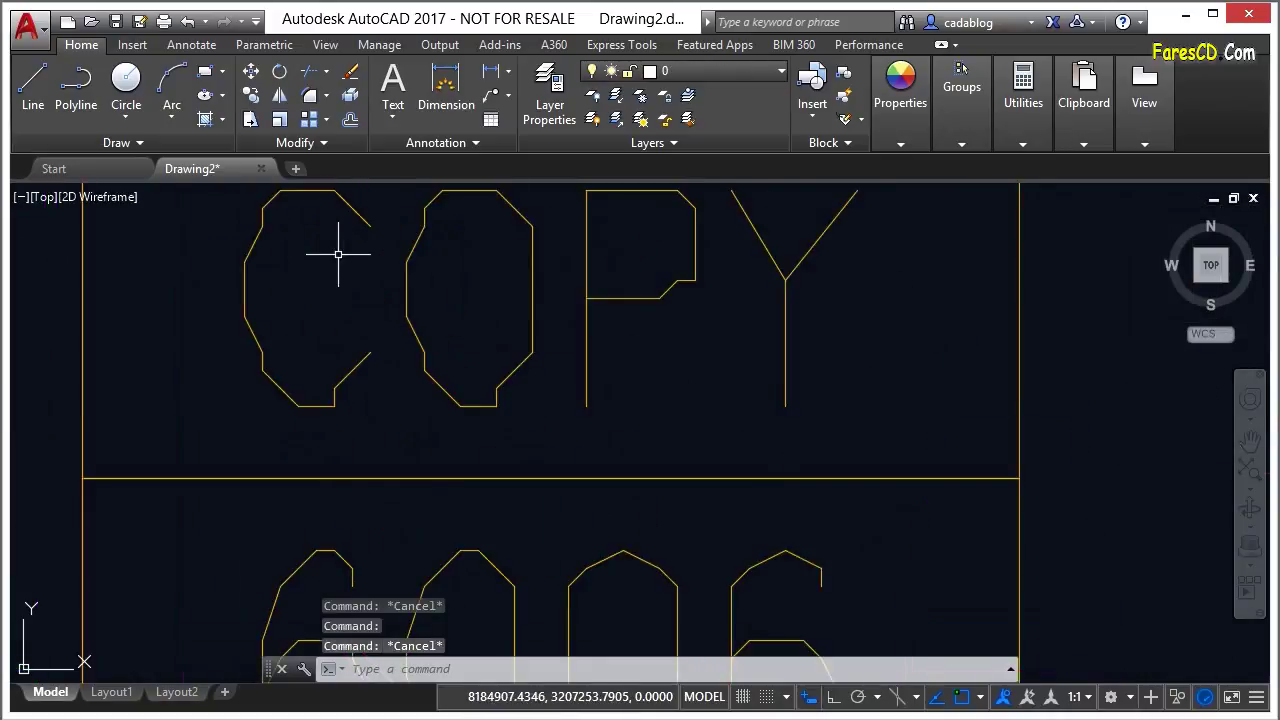
{"action": "middle_click_drag", "start_coordinate": [337, 251], "coordinate": [390, 312]}
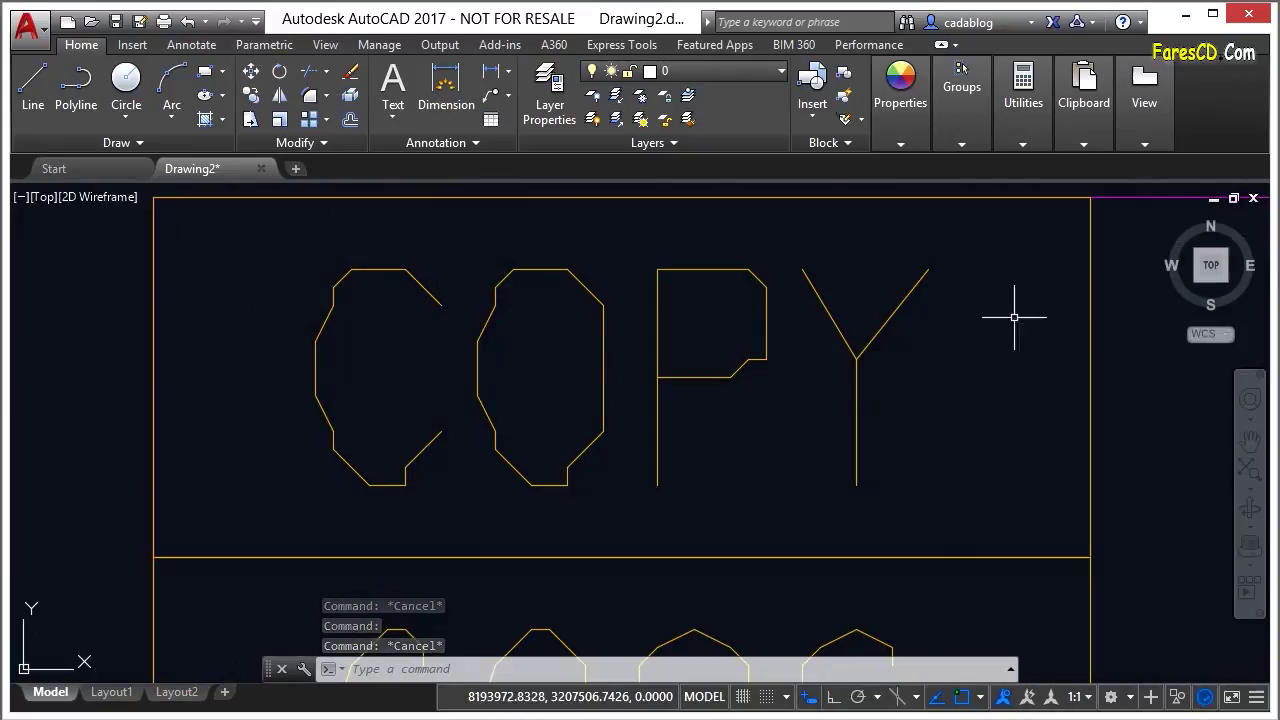
{"action": "scroll", "coordinate": [1012, 320], "scroll_direction": "down", "scroll_amount": 8}
{"action": "scroll", "coordinate": [718, 348], "scroll_direction": "down", "scroll_amount": 5}
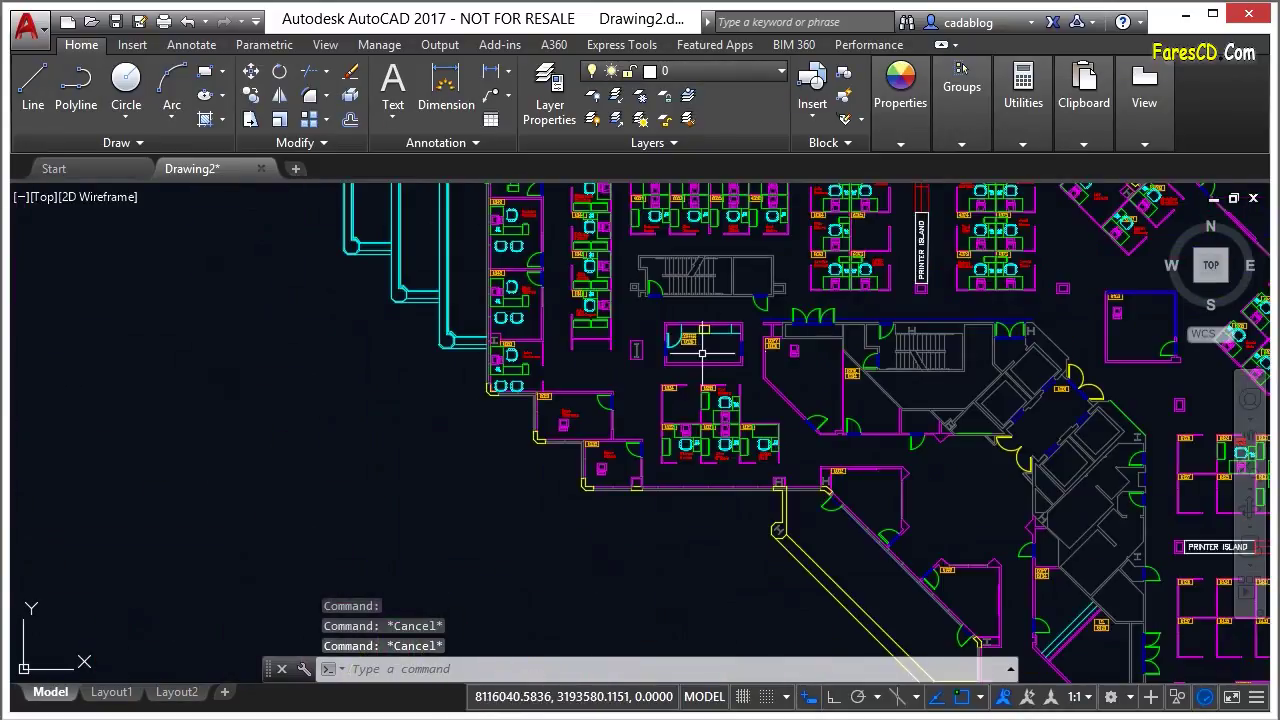
{"action": "left_click", "coordinate": [725, 357]}
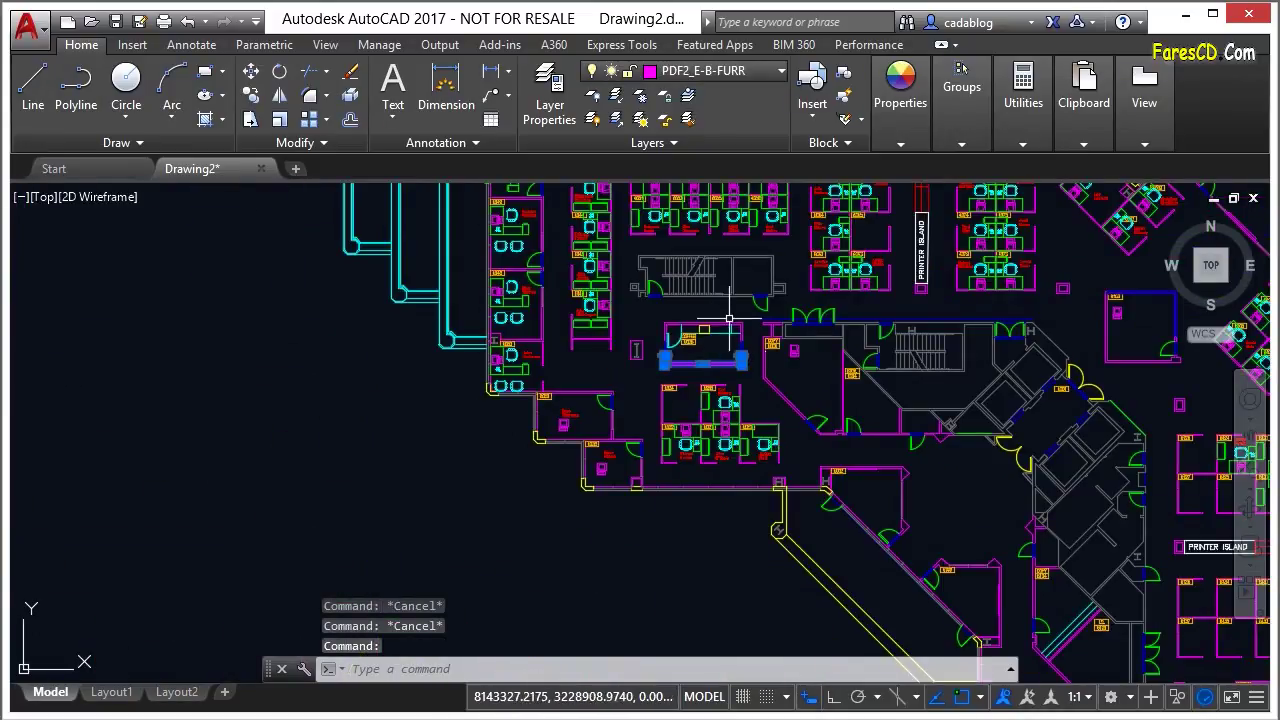
{"action": "left_click", "coordinate": [774, 72]}
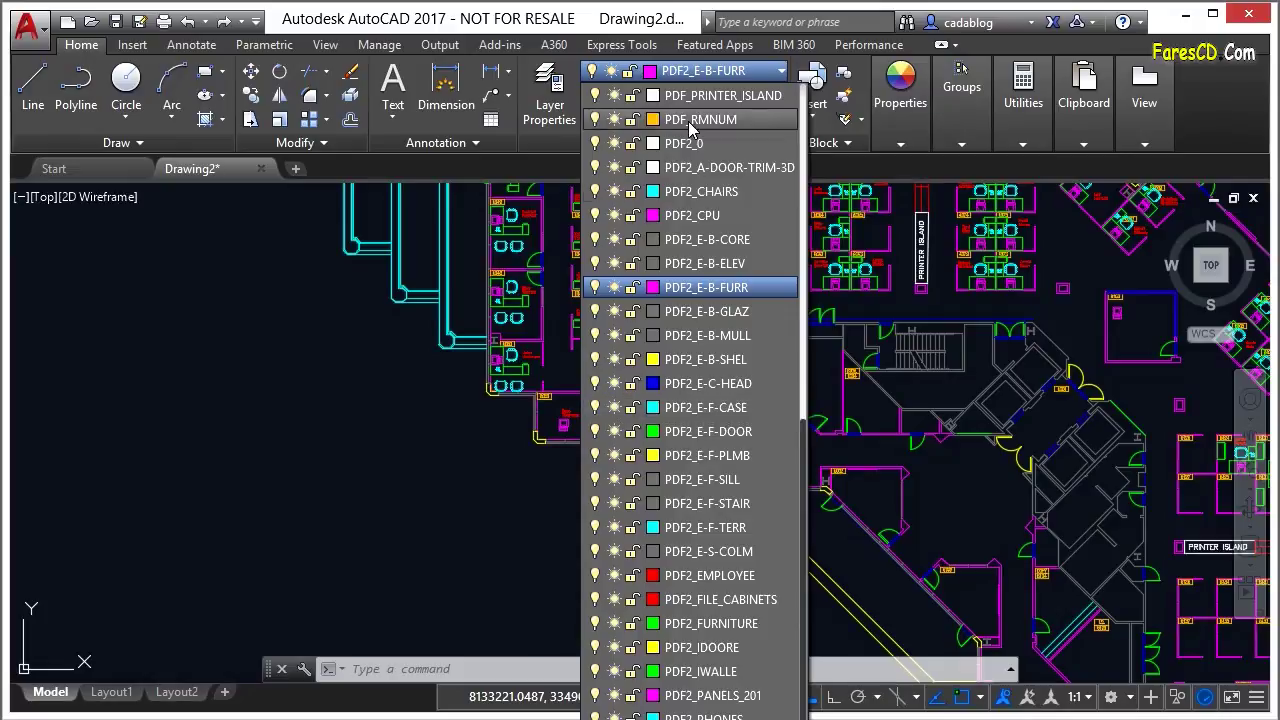
{"action": "scroll", "coordinate": [805, 475], "scroll_direction": "up", "scroll_amount": 3}
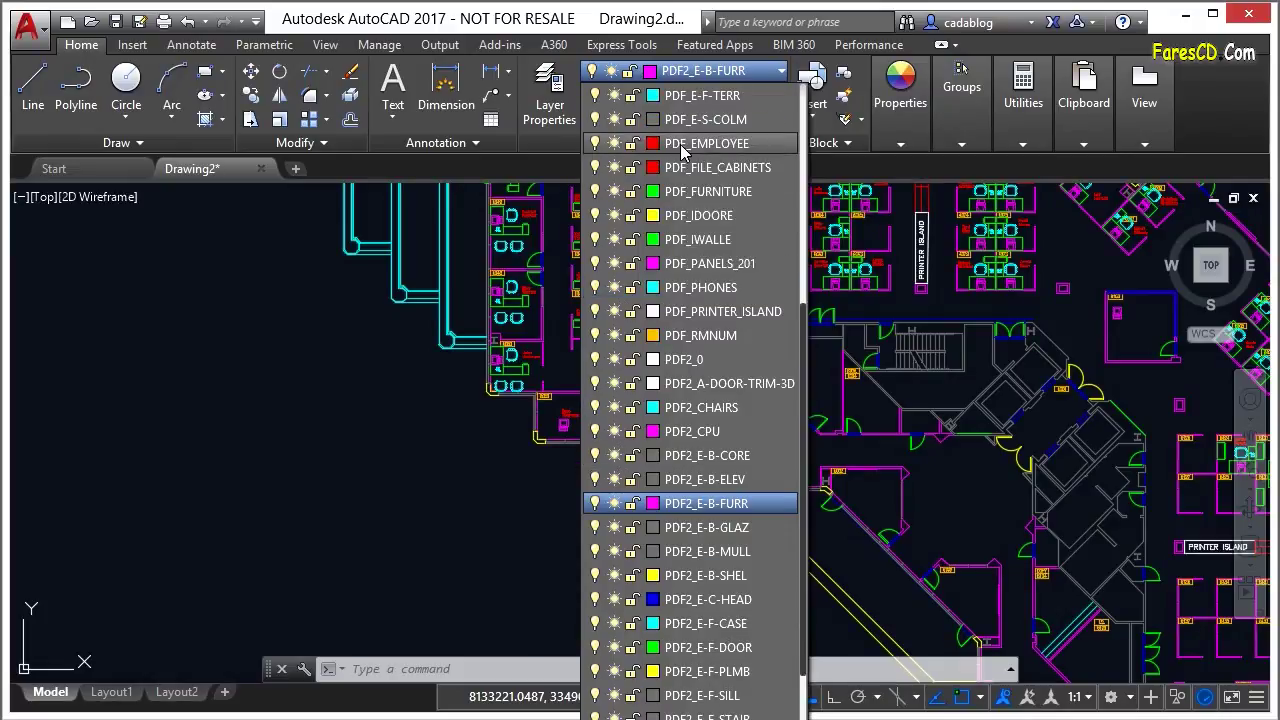
{"action": "scroll", "coordinate": [690, 360], "scroll_direction": "up", "scroll_amount": 4}
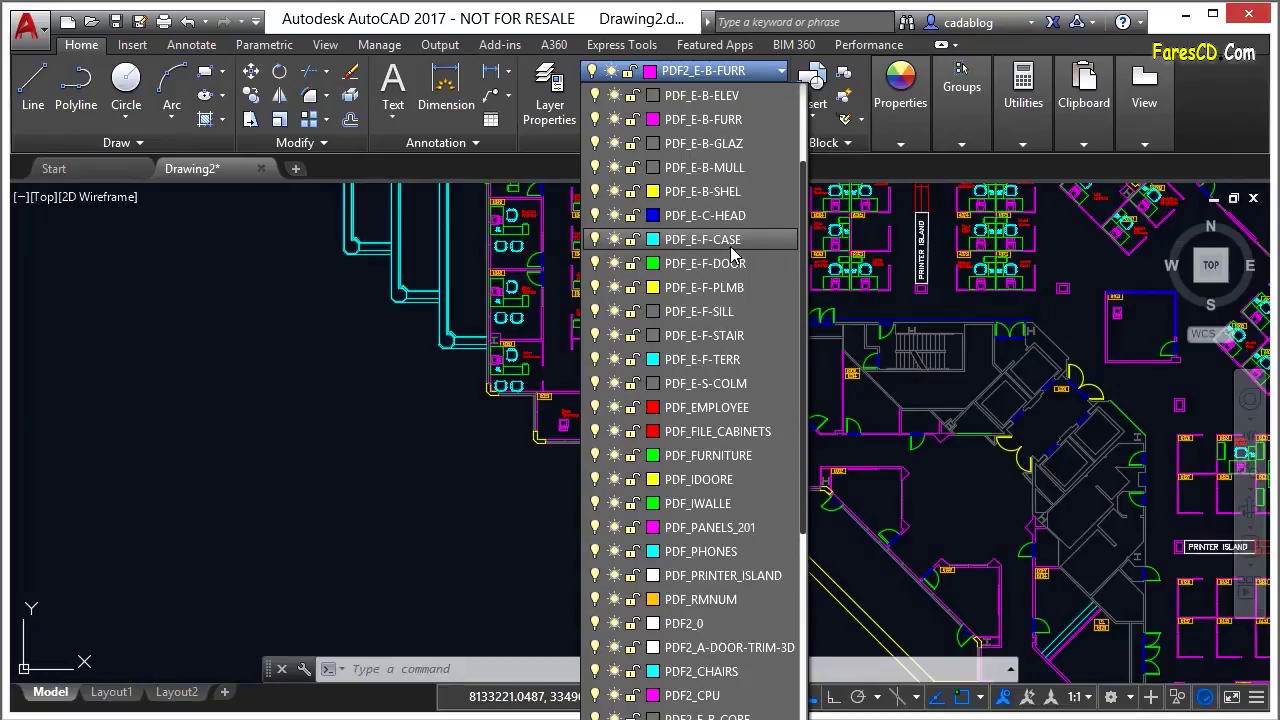
{"action": "left_click_drag", "start_coordinate": [810, 267], "coordinate": [810, 502]}
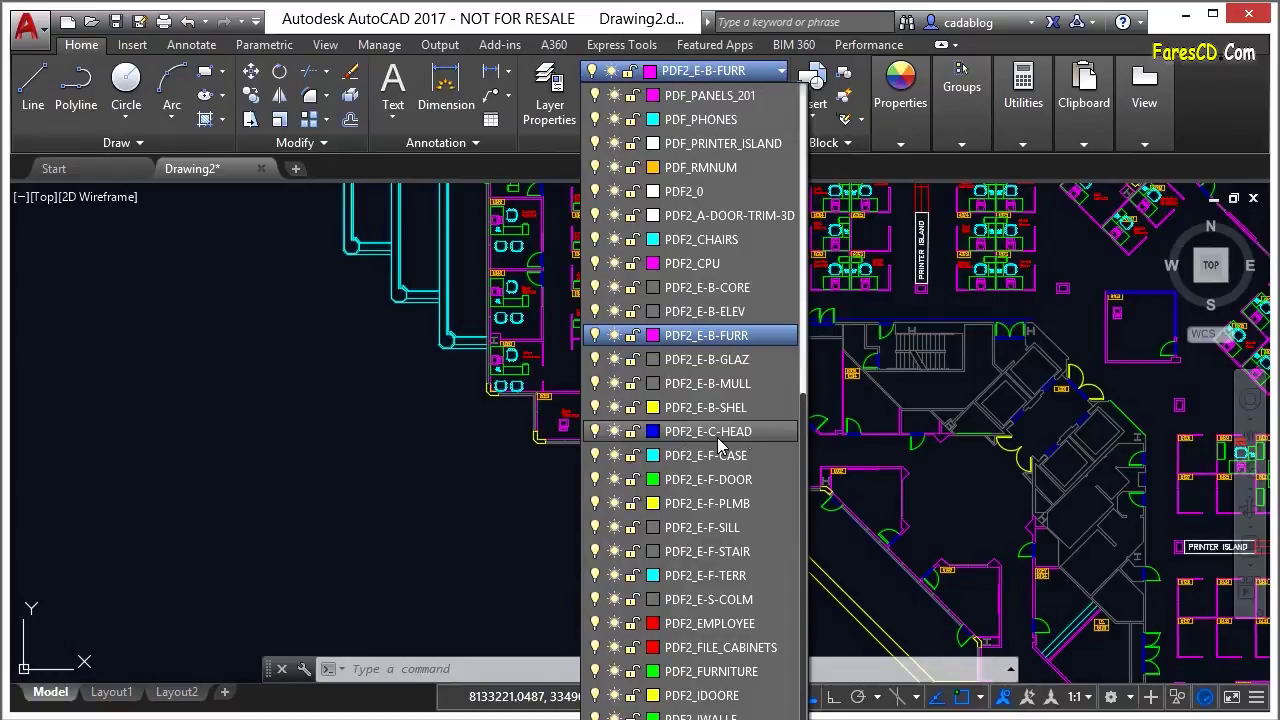
{"action": "left_click", "coordinate": [483, 441]}
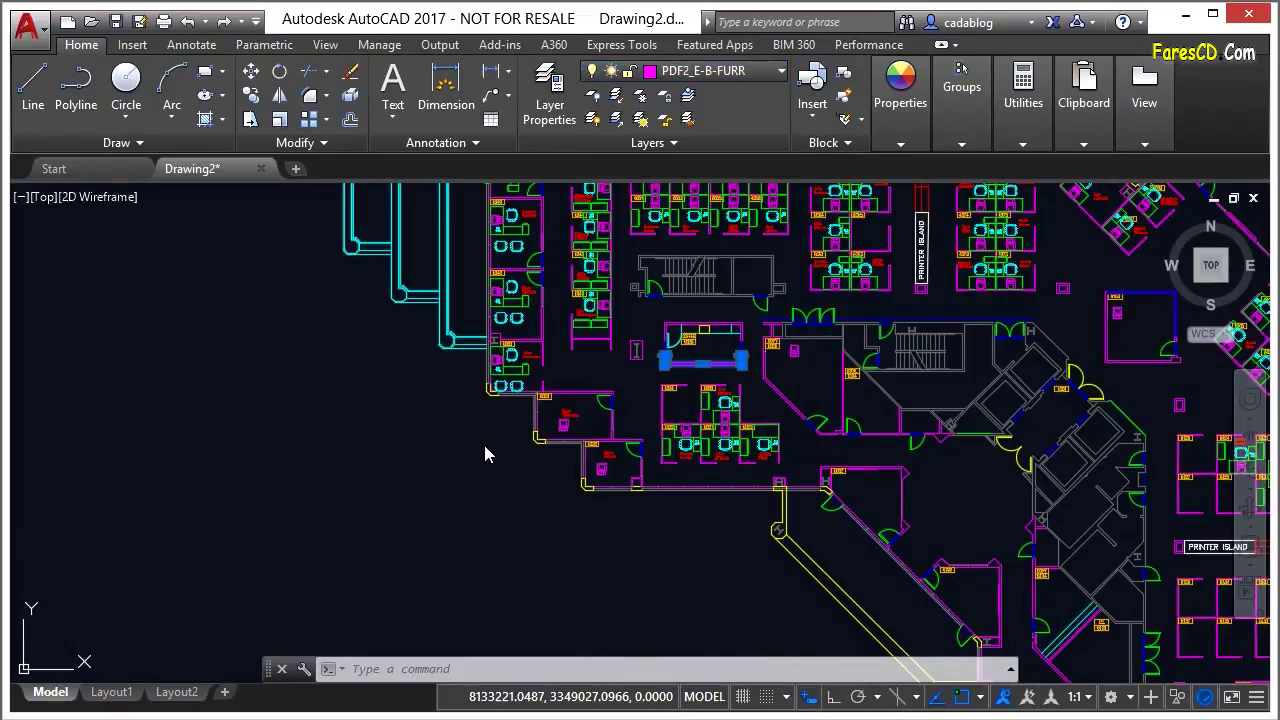
{"action": "left_click", "coordinate": [483, 441]}
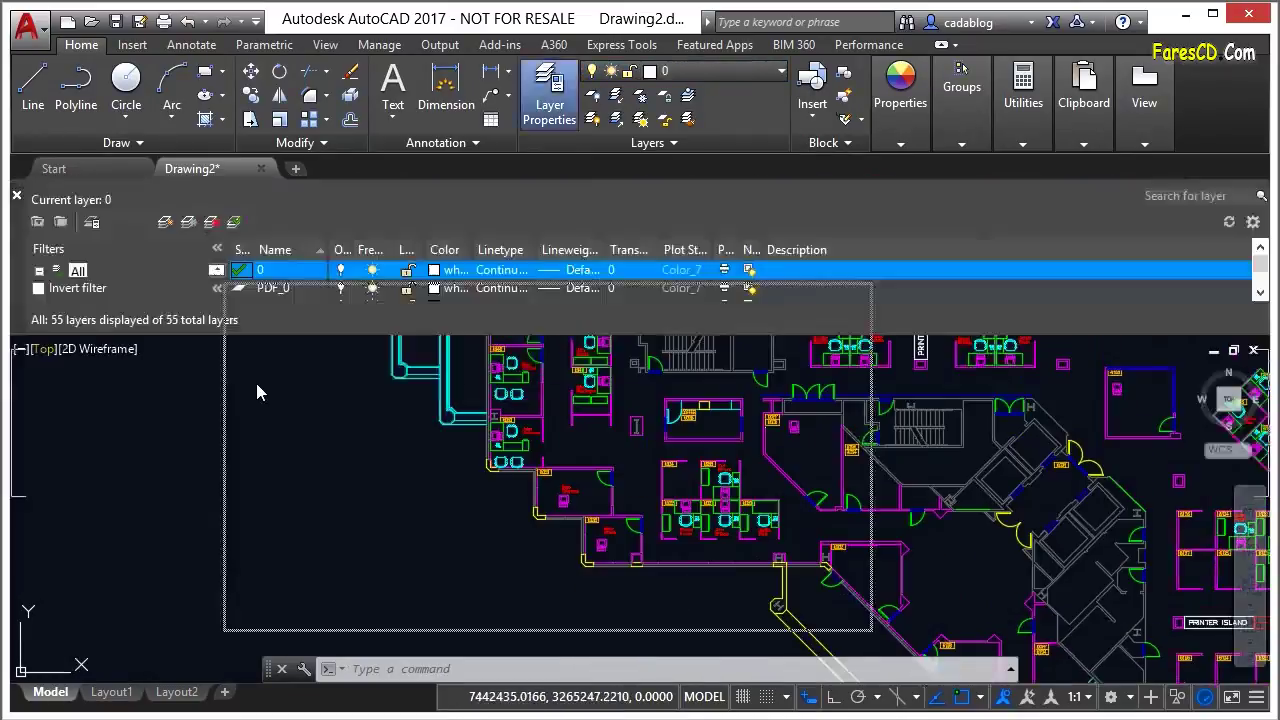
{"action": "left_click_drag", "start_coordinate": [255, 379], "coordinate": [151, 318]}
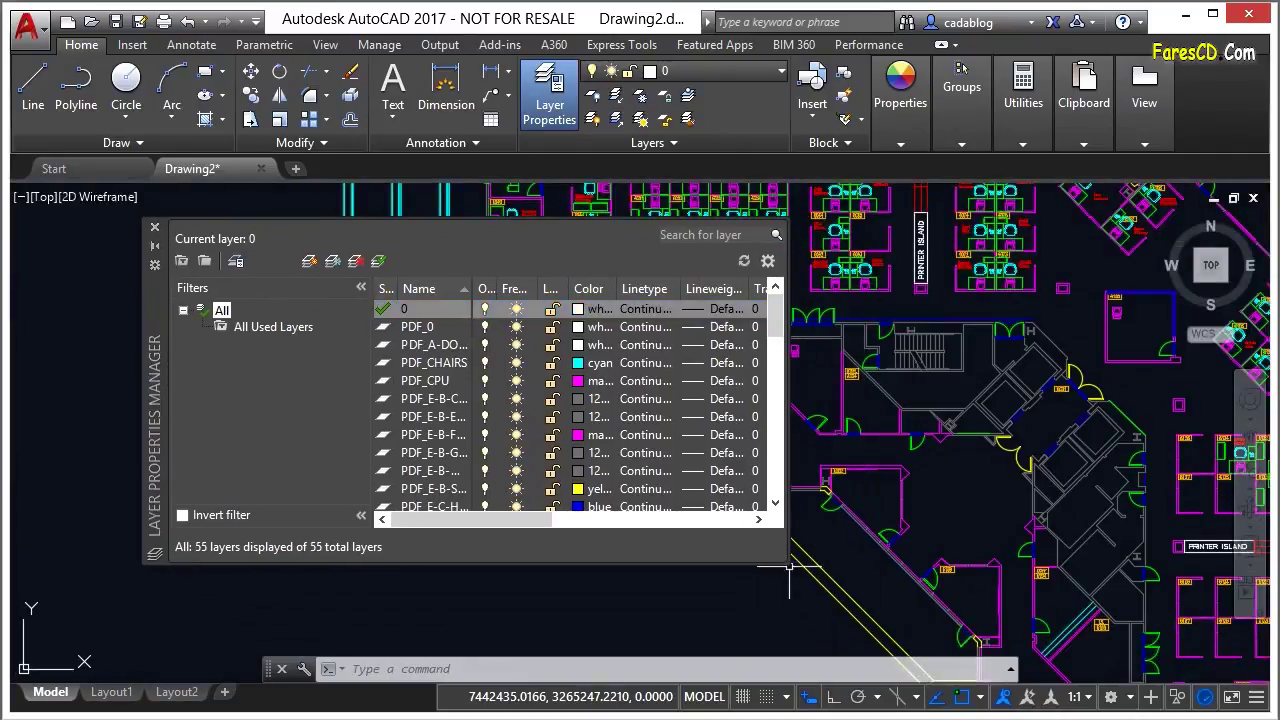
{"action": "left_click_drag", "start_coordinate": [790, 565], "coordinate": [1040, 620]}
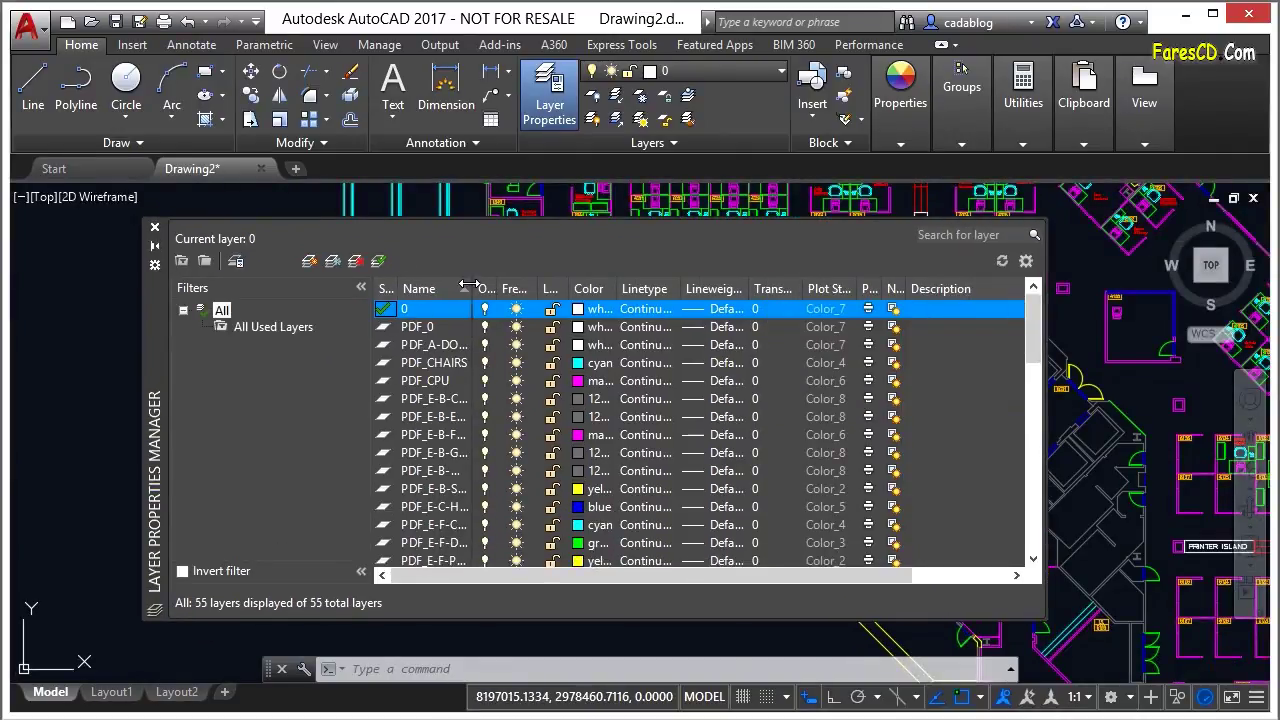
{"action": "left_click_drag", "start_coordinate": [468, 287], "coordinate": [577, 287]}
{"action": "left_click", "coordinate": [971, 235]}
{"action": "type", "text": "pdf2*"}
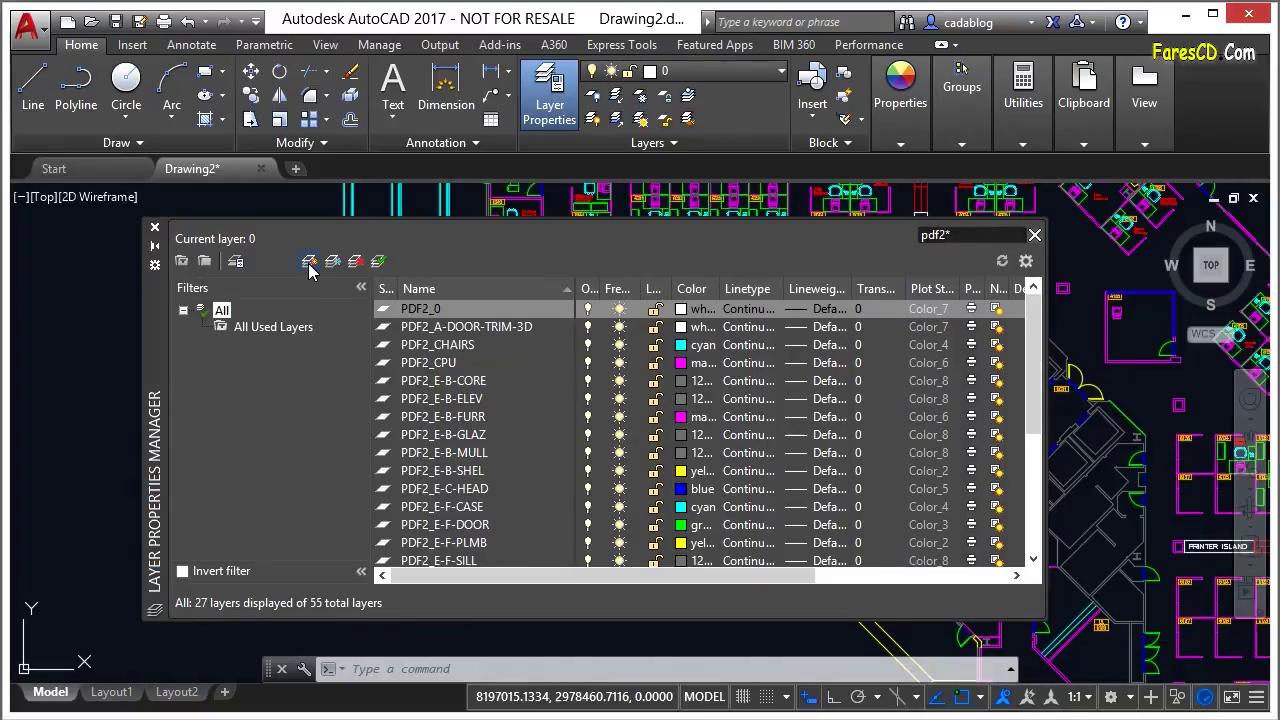
{"action": "left_click", "coordinate": [155, 227]}
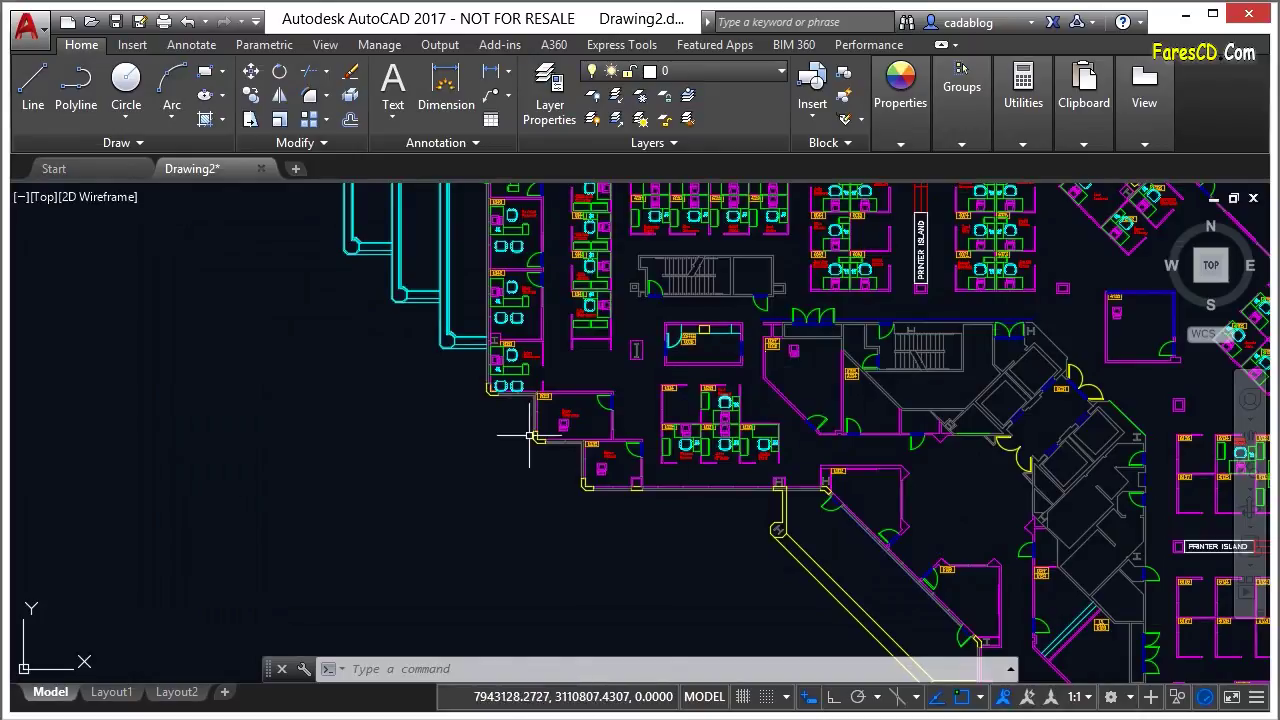
Frame both floor plans and open the External References palette with XR.
{"action": "scroll", "coordinate": [739, 398], "scroll_direction": "down", "scroll_amount": 8}
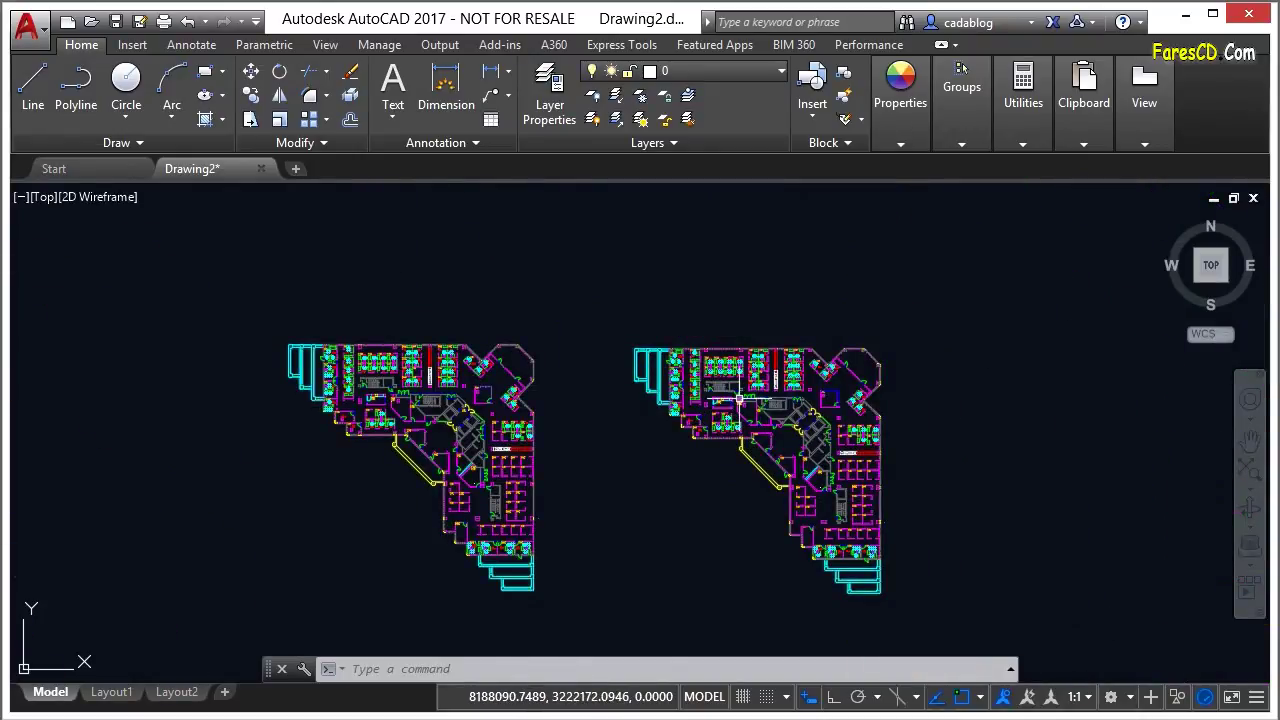
{"action": "right_click", "coordinate": [752, 414]}
{"action": "key", "text": "Escape"}
{"action": "middle_click_drag", "start_coordinate": [654, 449], "coordinate": [662, 420]}
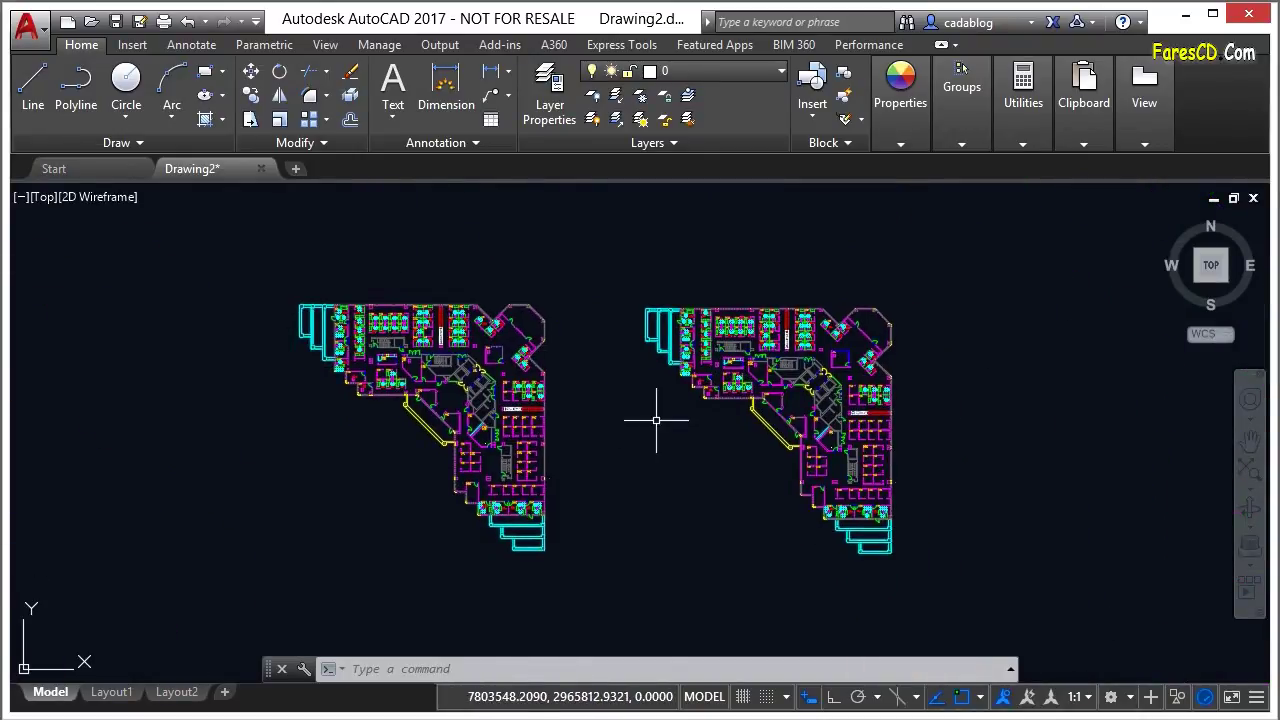
{"action": "scroll", "coordinate": [629, 424], "scroll_direction": "down", "scroll_amount": 2}
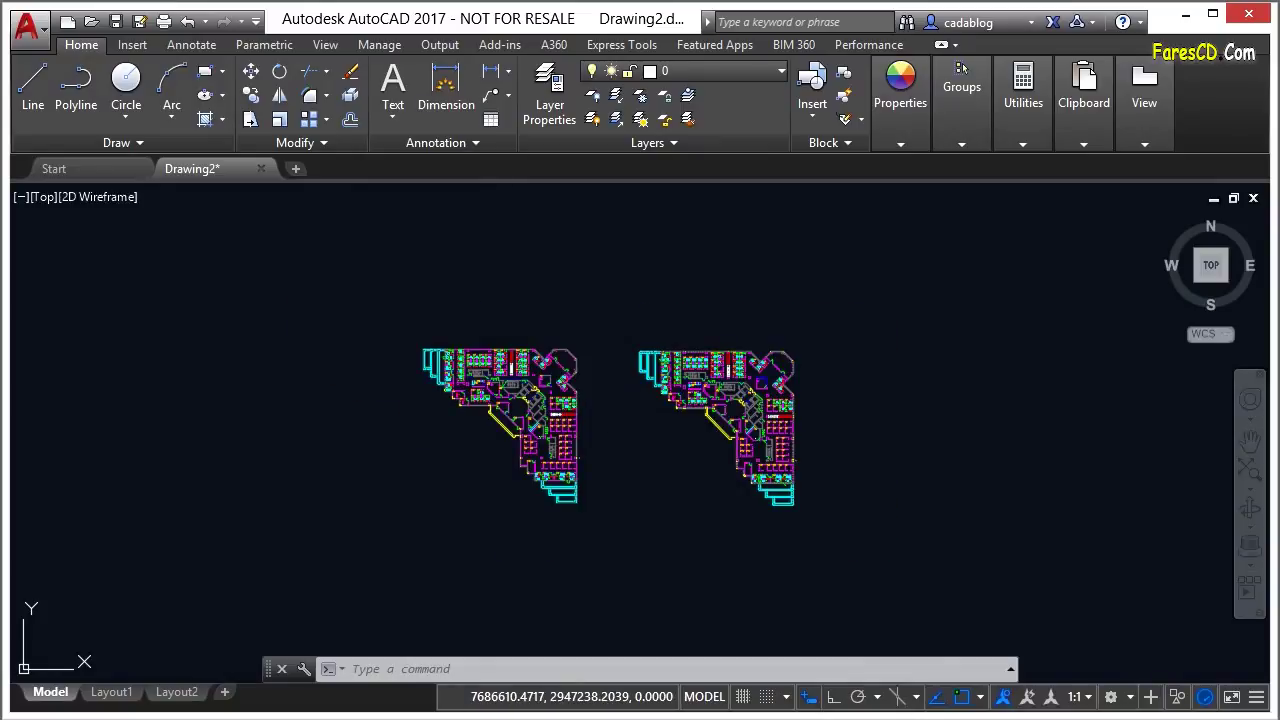
{"action": "type", "text": "XR"}
{"action": "key", "text": "Return"}
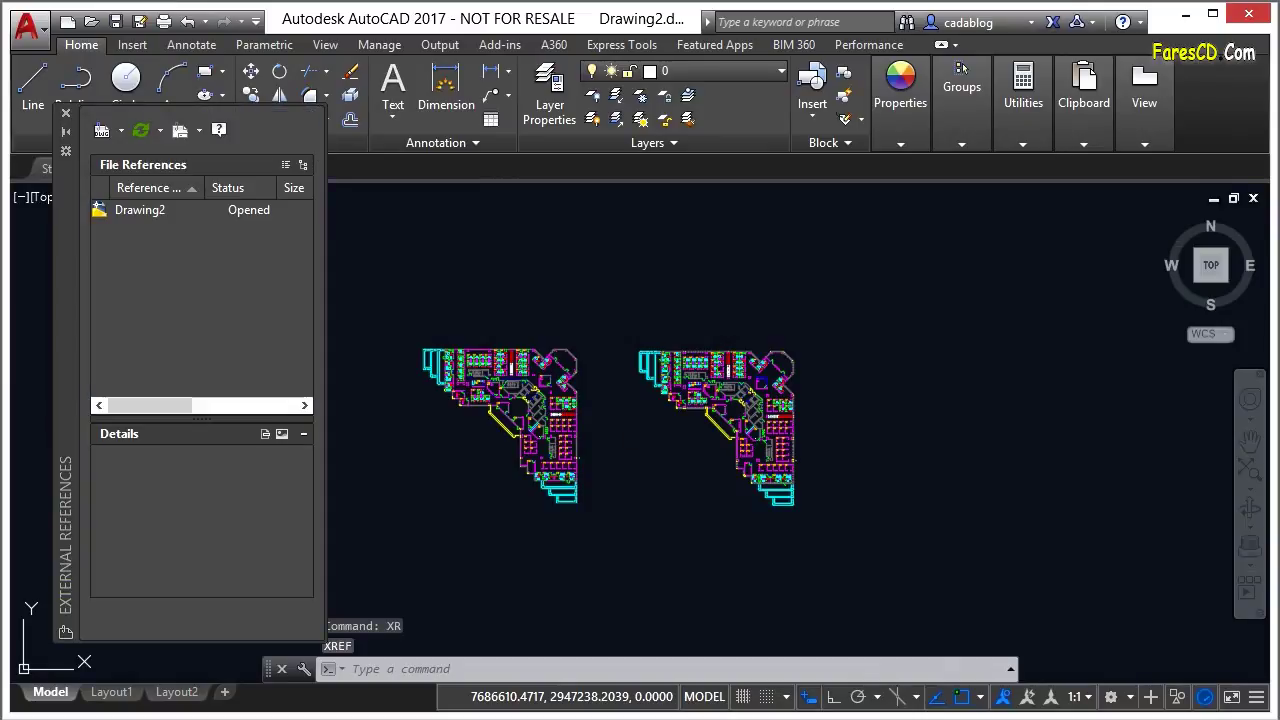
Attach a PDF, choosing Floor Plan Sample-Model.pdf from the Projects\09 folder.
{"action": "left_click", "coordinate": [121, 131]}
{"action": "left_click", "coordinate": [161, 243]}
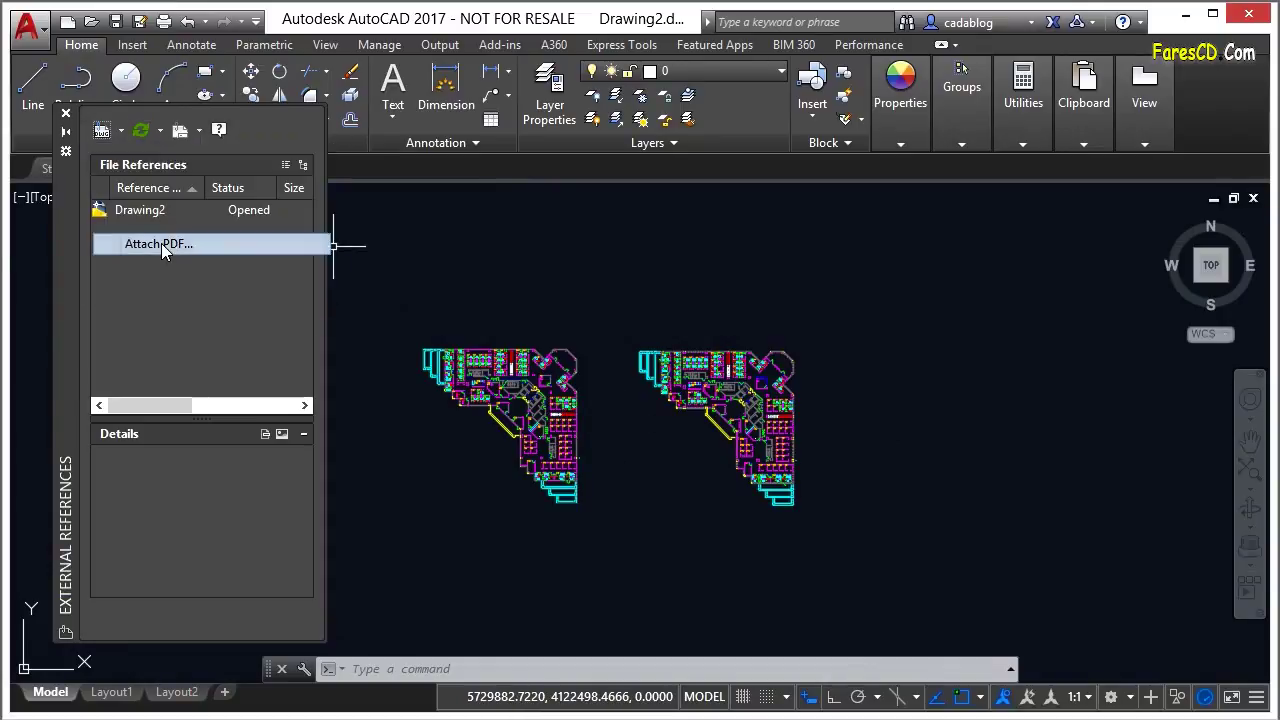
{"action": "double_click", "coordinate": [485, 206]}
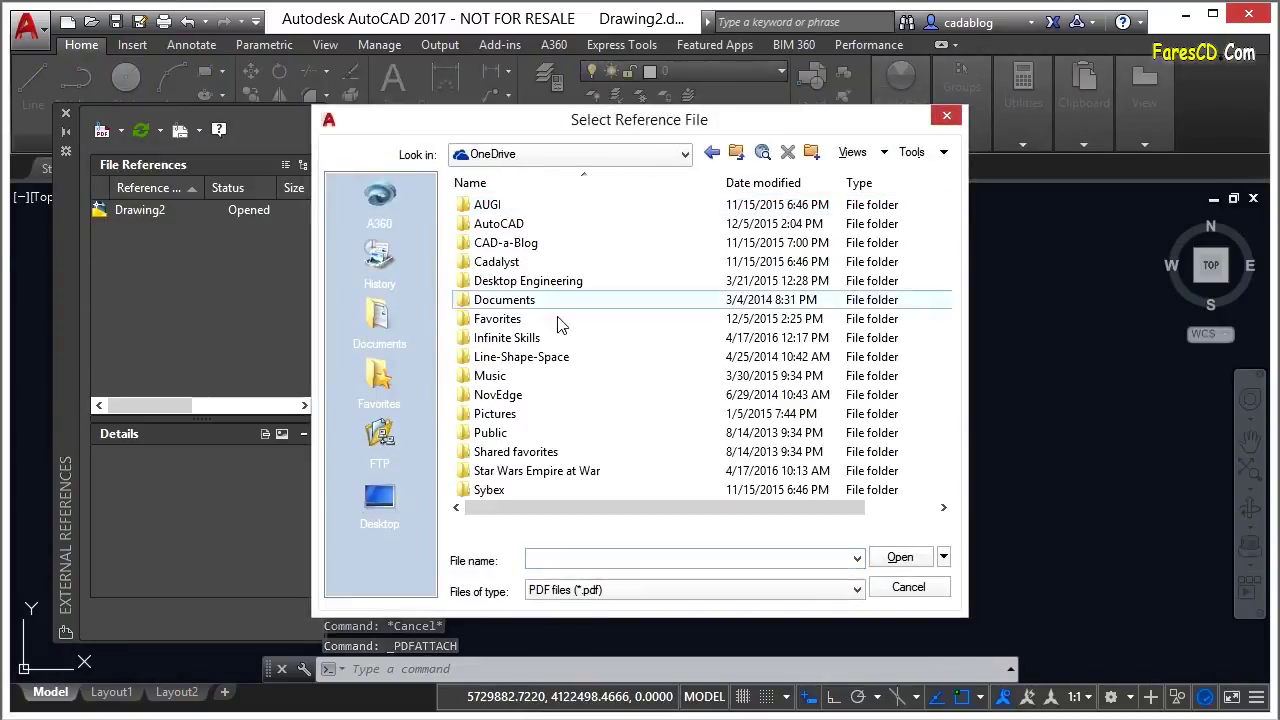
{"action": "double_click", "coordinate": [532, 340]}
{"action": "double_click", "coordinate": [510, 223]}
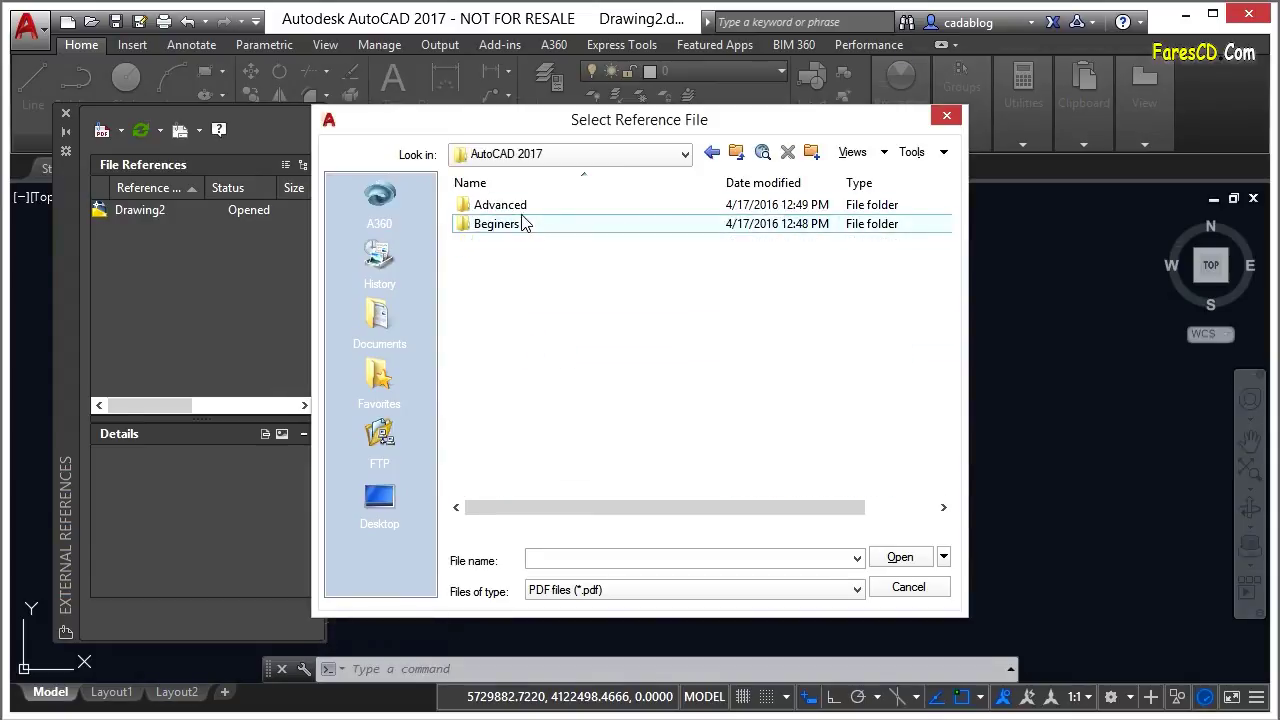
{"action": "double_click", "coordinate": [515, 206]}
{"action": "double_click", "coordinate": [507, 226]}
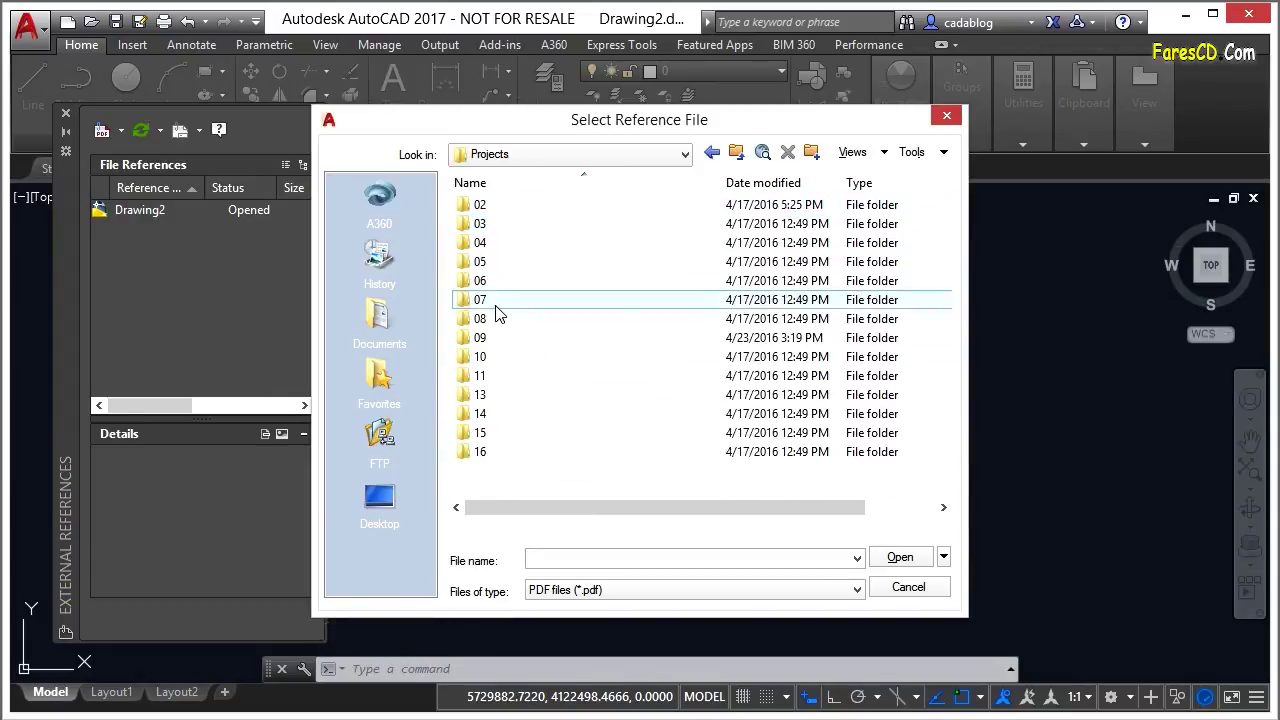
{"action": "double_click", "coordinate": [497, 340]}
{"action": "left_click", "coordinate": [524, 212]}
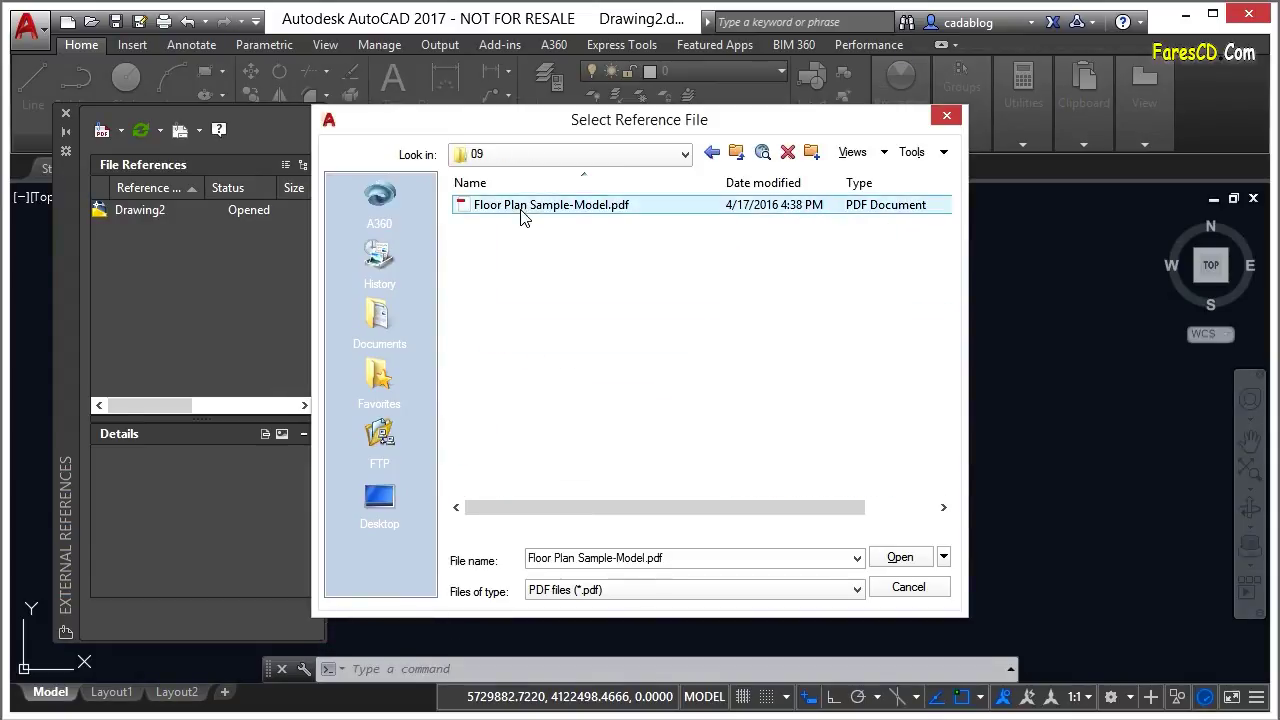
{"action": "left_click", "coordinate": [900, 558]}
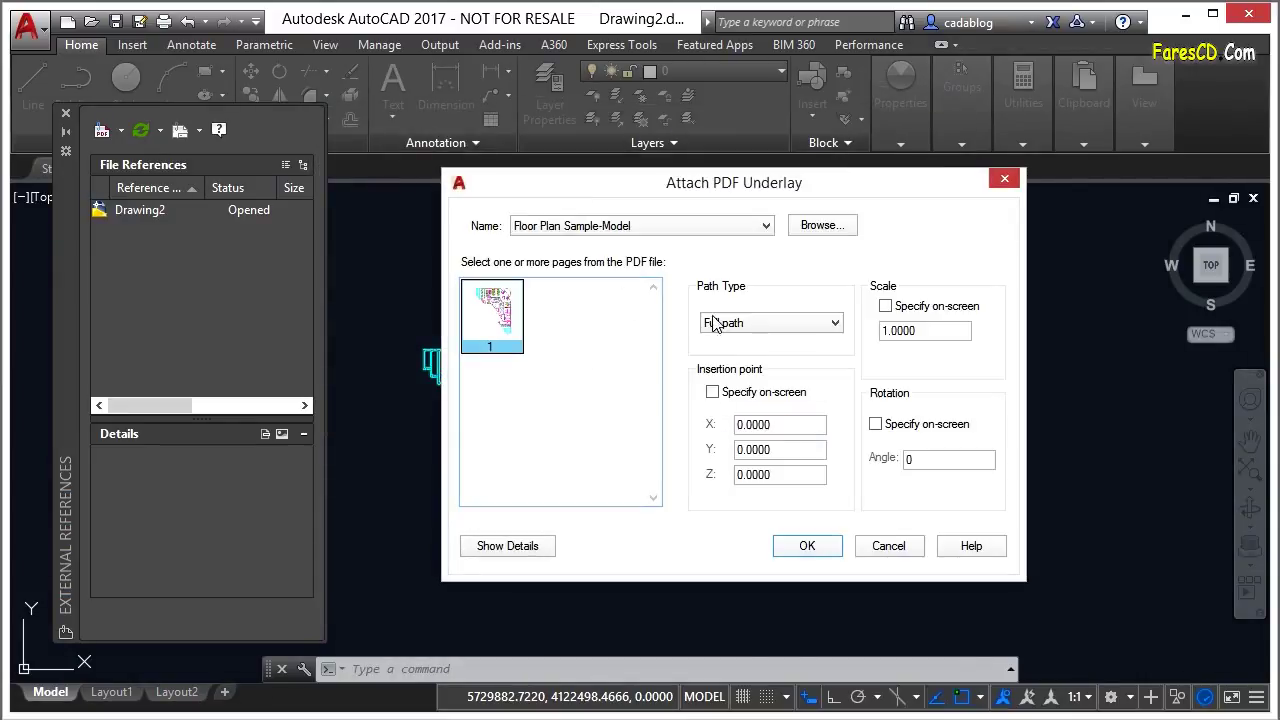
Place the PDF underlay on-screen, select it, and close the references palette.
{"action": "left_click", "coordinate": [712, 392]}
{"action": "left_click", "coordinate": [808, 546]}
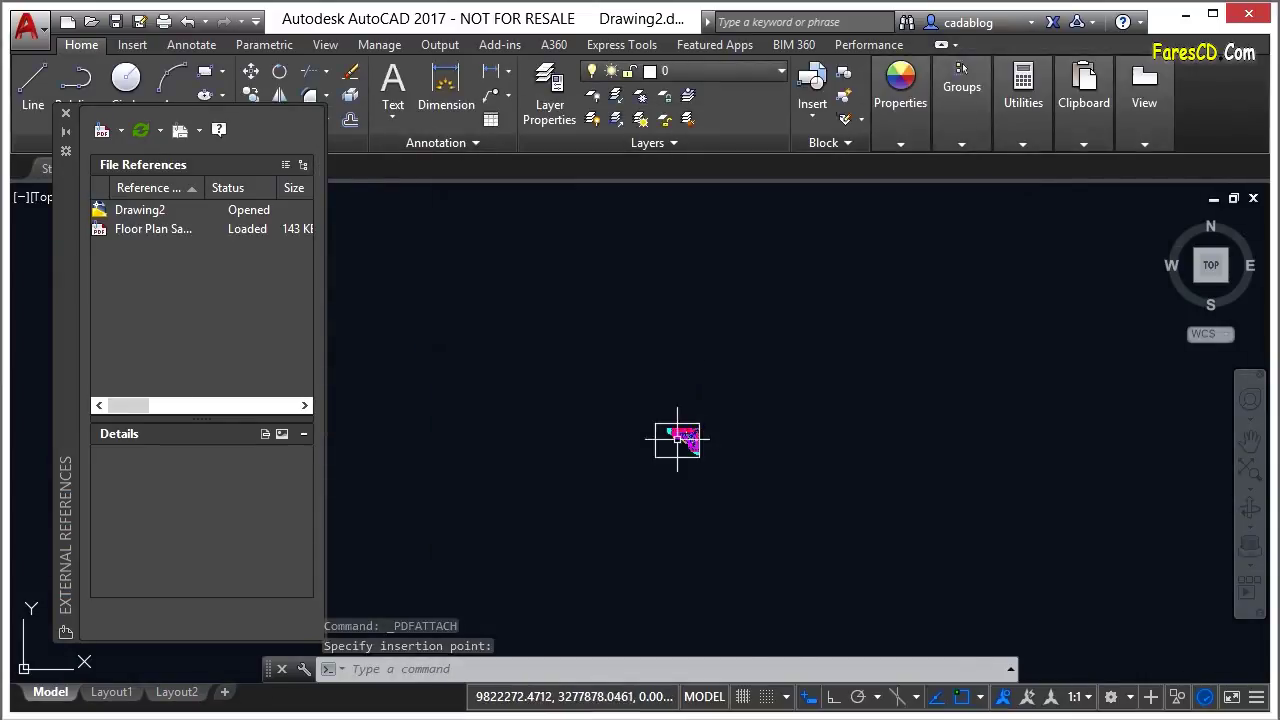
{"action": "scroll", "coordinate": [678, 438], "scroll_direction": "up", "scroll_amount": 10}
{"action": "left_click", "coordinate": [850, 410]}
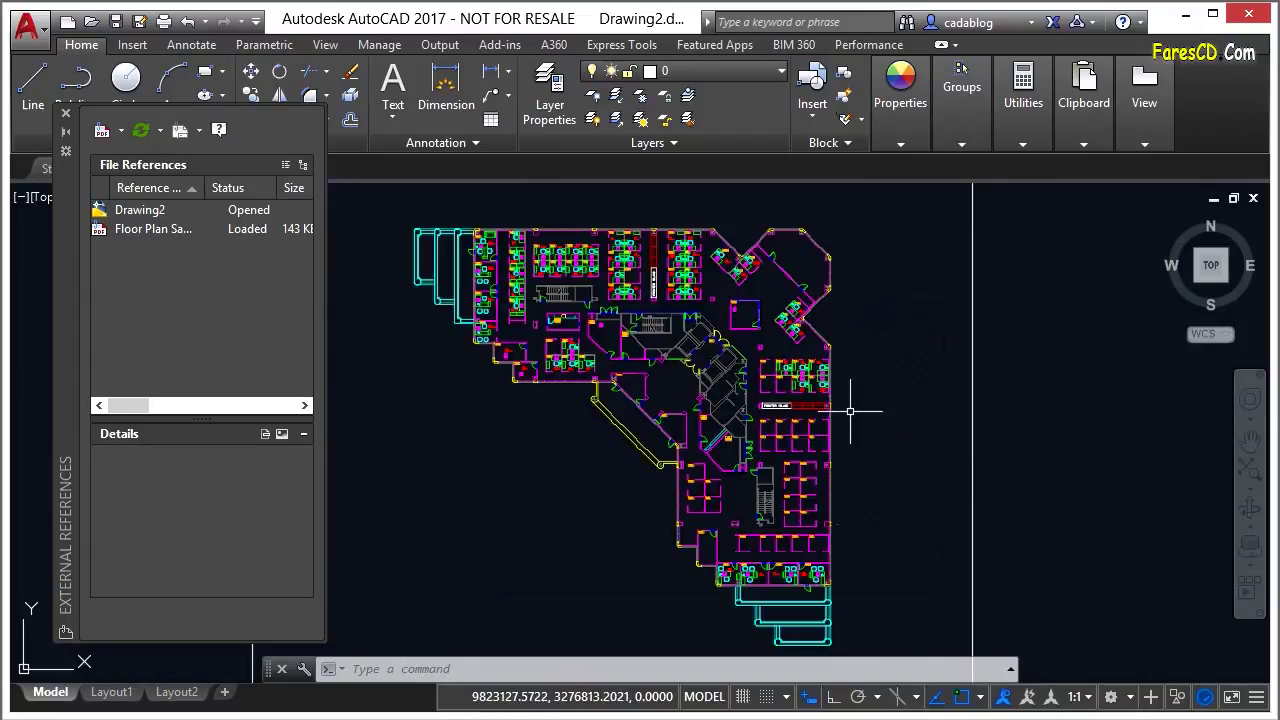
{"action": "left_click", "coordinate": [1108, 445]}
{"action": "left_click", "coordinate": [942, 424]}
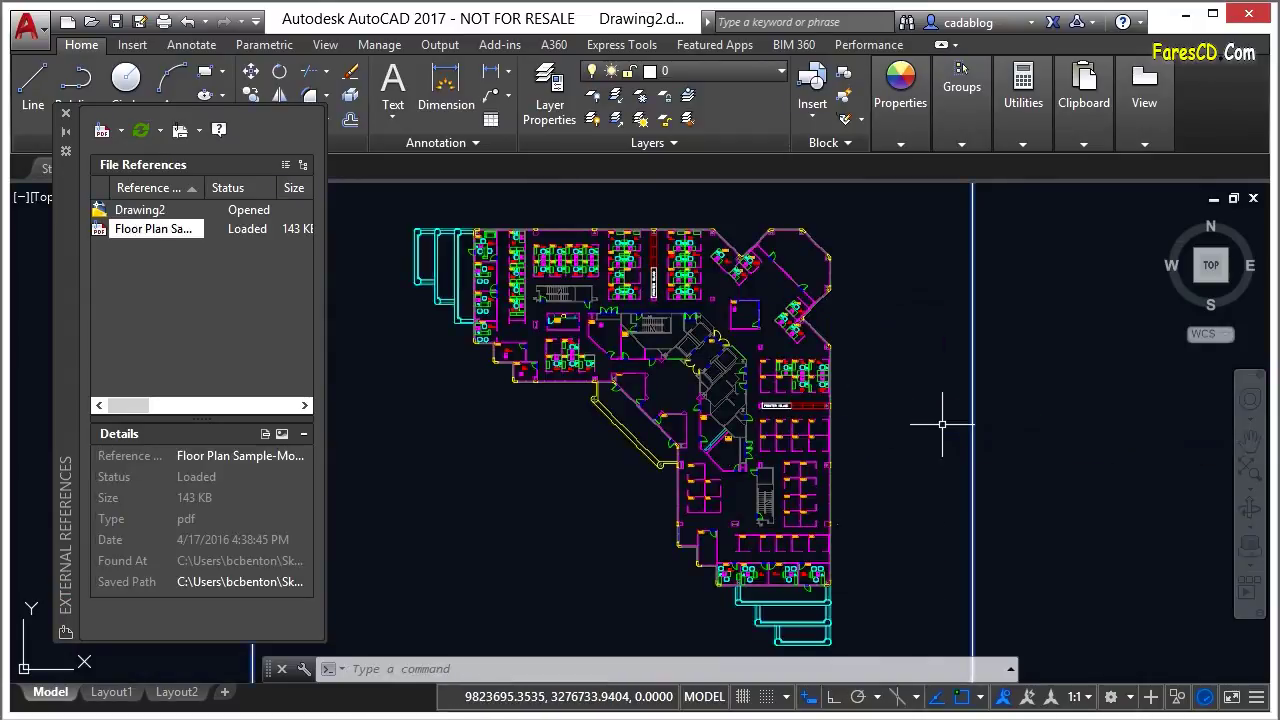
{"action": "left_click", "coordinate": [65, 116]}
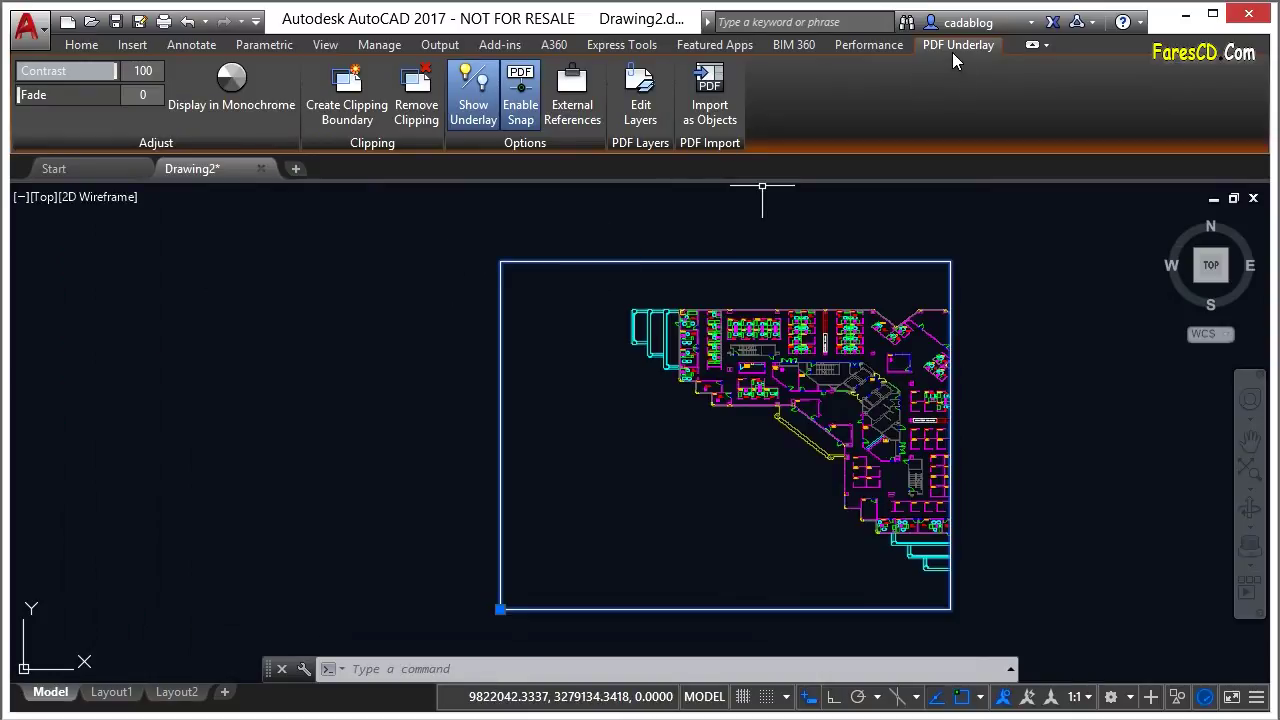
Start Import as Objects on the underlay, zoom into the plan, and choose Settings.
{"action": "left_click", "coordinate": [716, 106]}
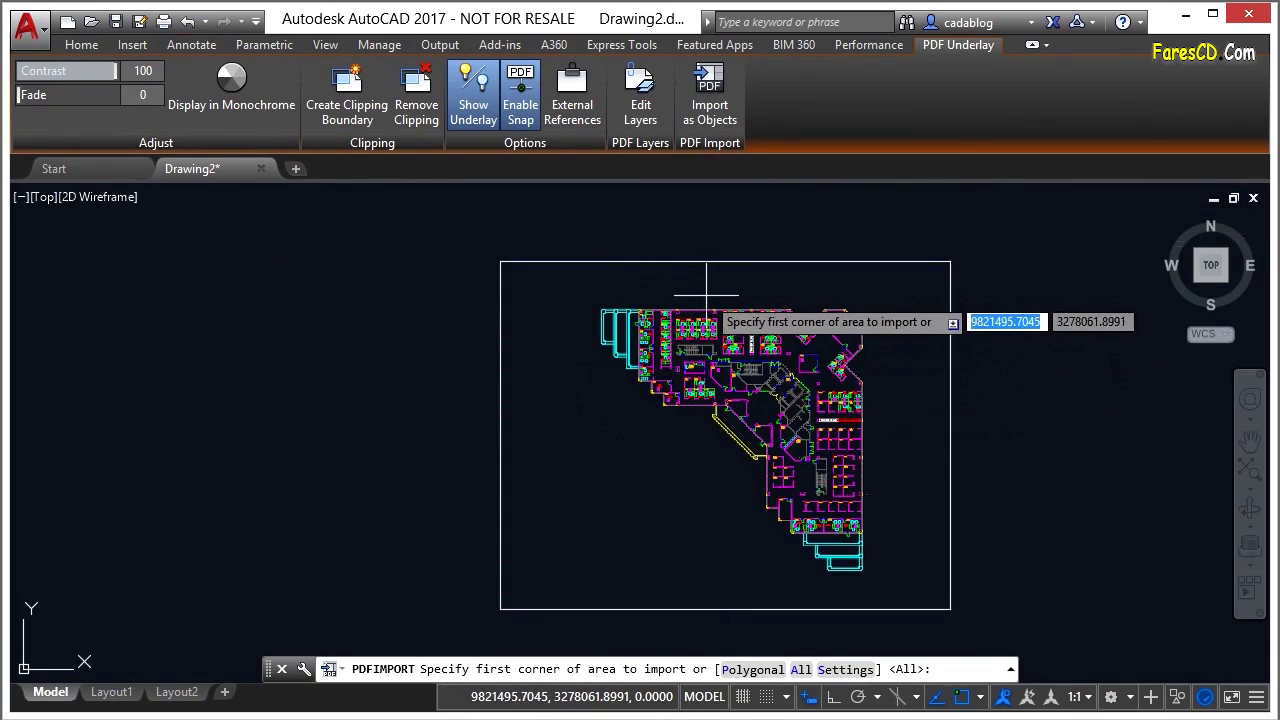
{"action": "scroll", "coordinate": [650, 315], "scroll_direction": "up", "scroll_amount": 5}
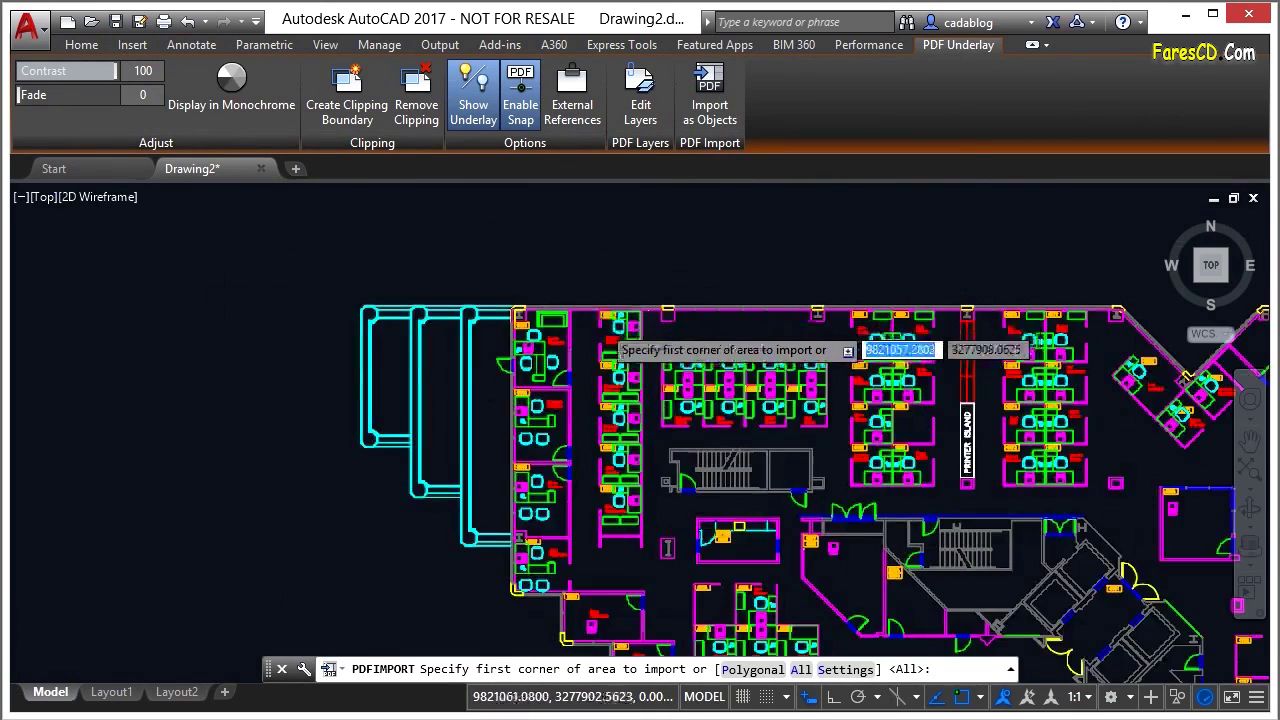
{"action": "scroll", "coordinate": [602, 324], "scroll_direction": "up", "scroll_amount": 4}
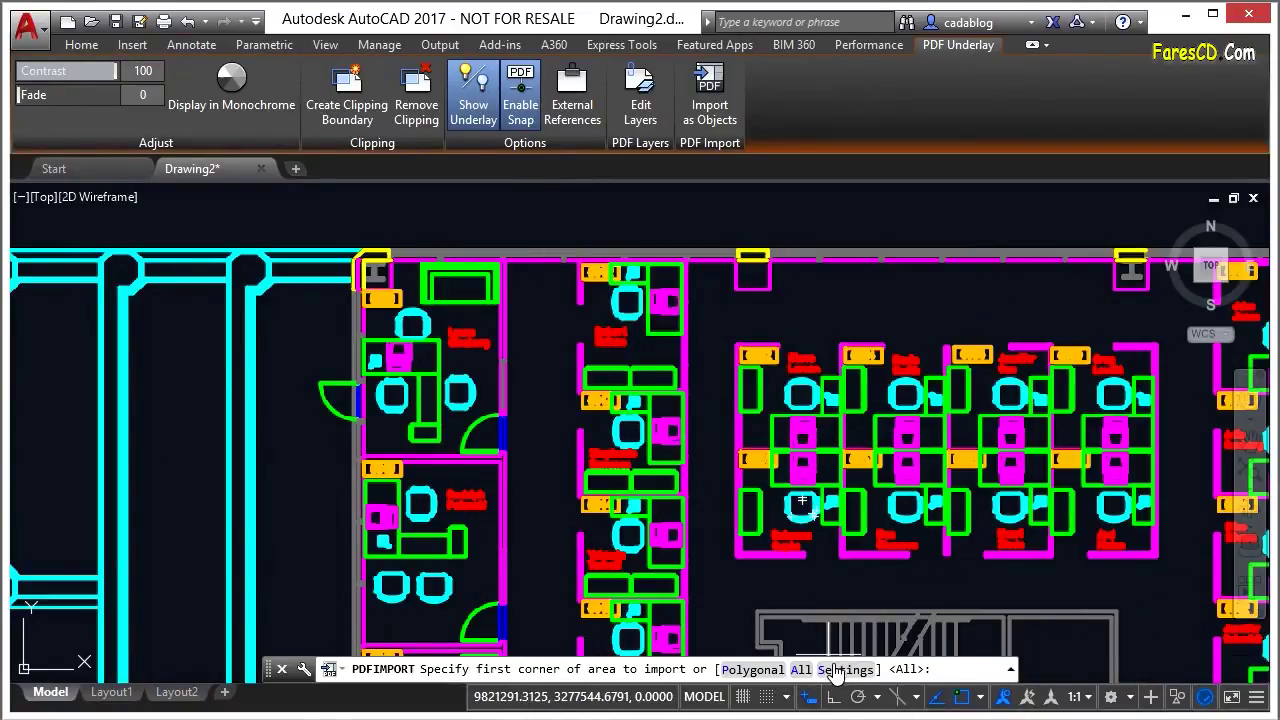
{"action": "left_click", "coordinate": [840, 670]}
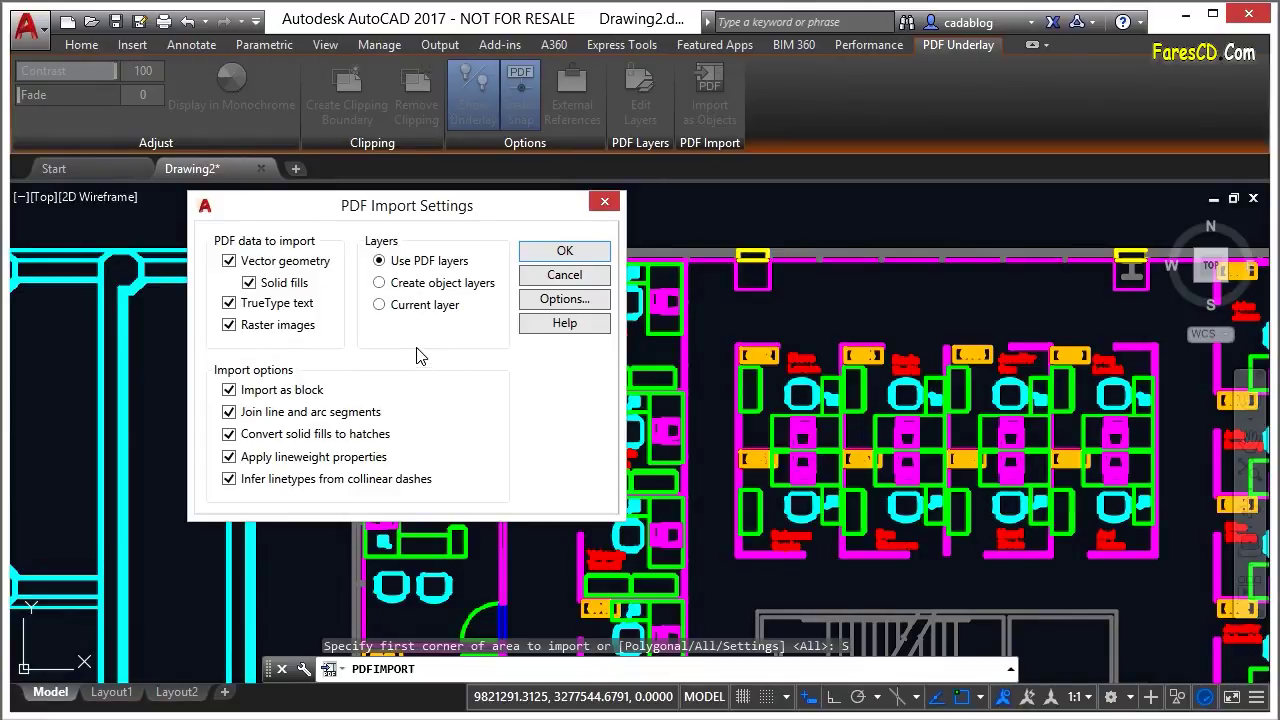
Import only vector geometry, no block, no segment joining, no fill-to-hatch conversion.
{"action": "left_click", "coordinate": [232, 391]}
{"action": "left_click", "coordinate": [230, 412]}
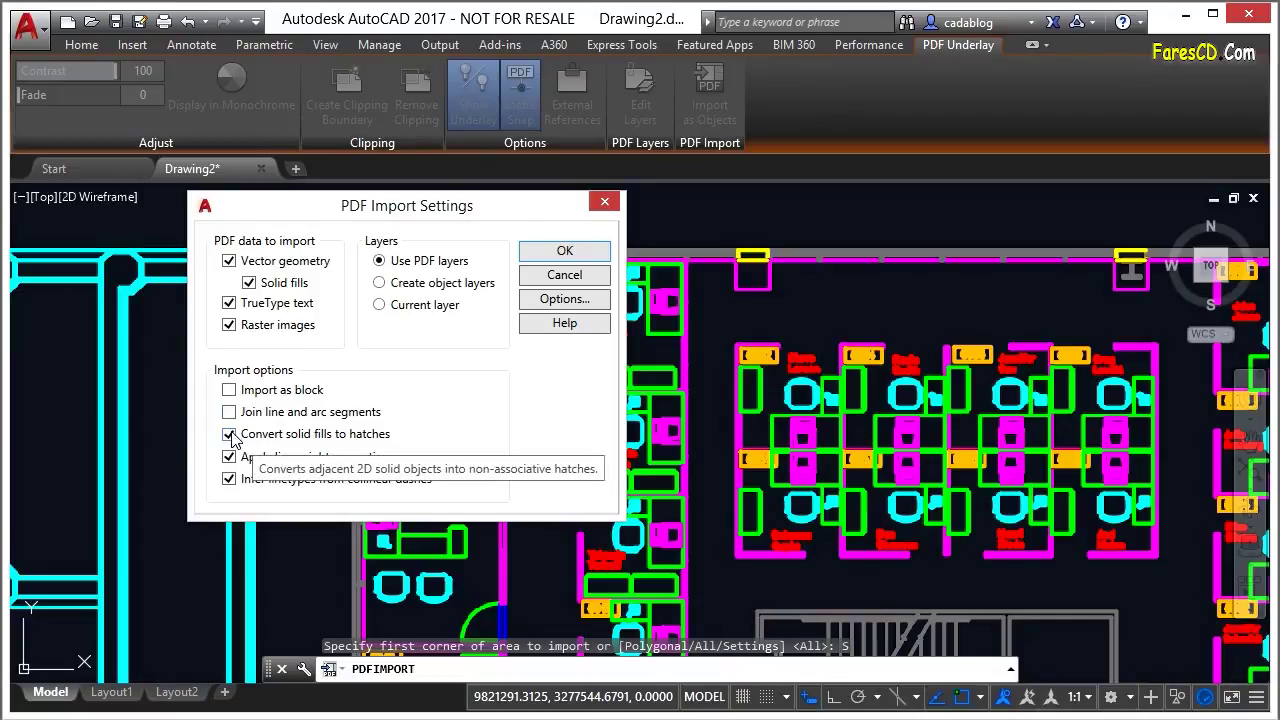
{"action": "left_click", "coordinate": [230, 436]}
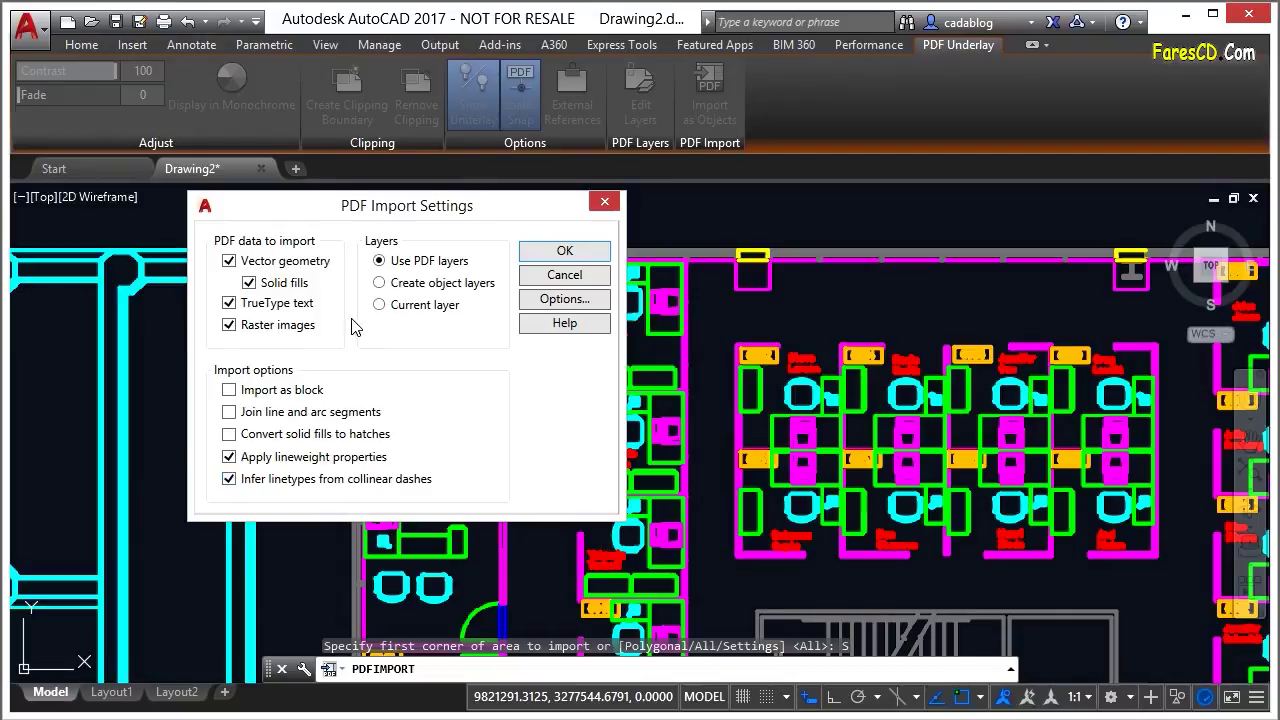
{"action": "left_click", "coordinate": [230, 304]}
{"action": "left_click", "coordinate": [250, 284]}
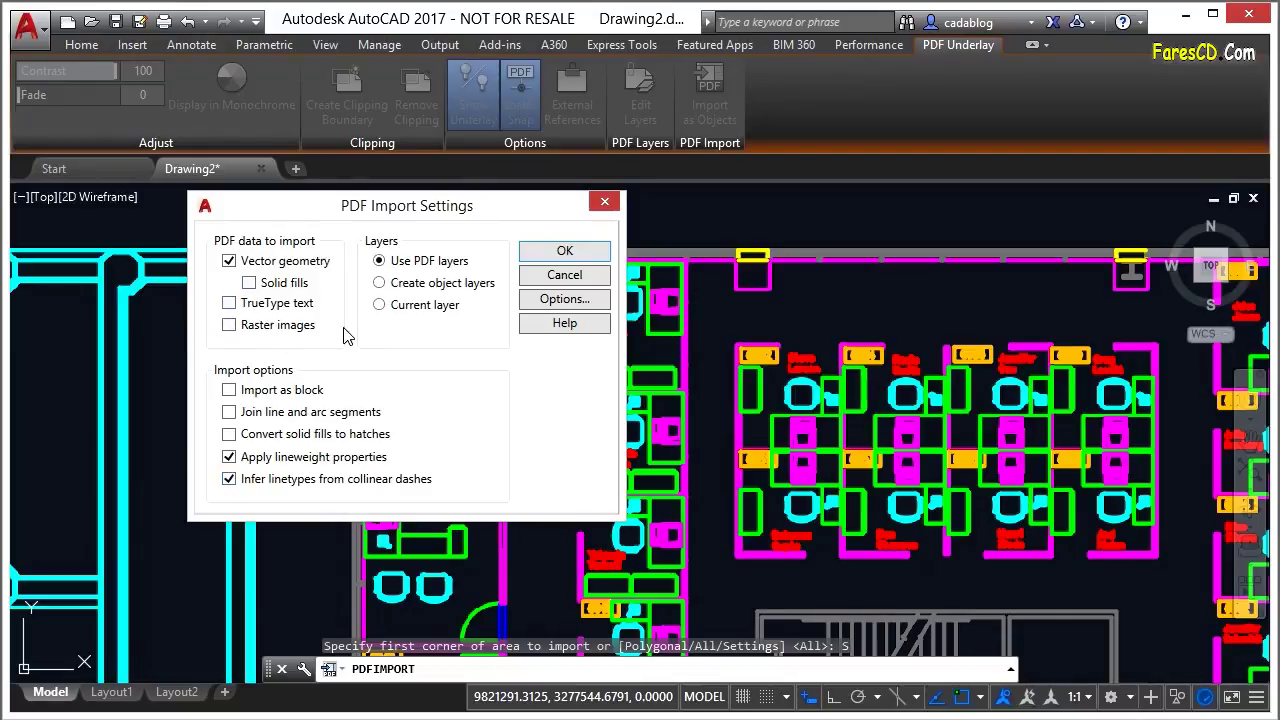
{"action": "left_click", "coordinate": [575, 256]}
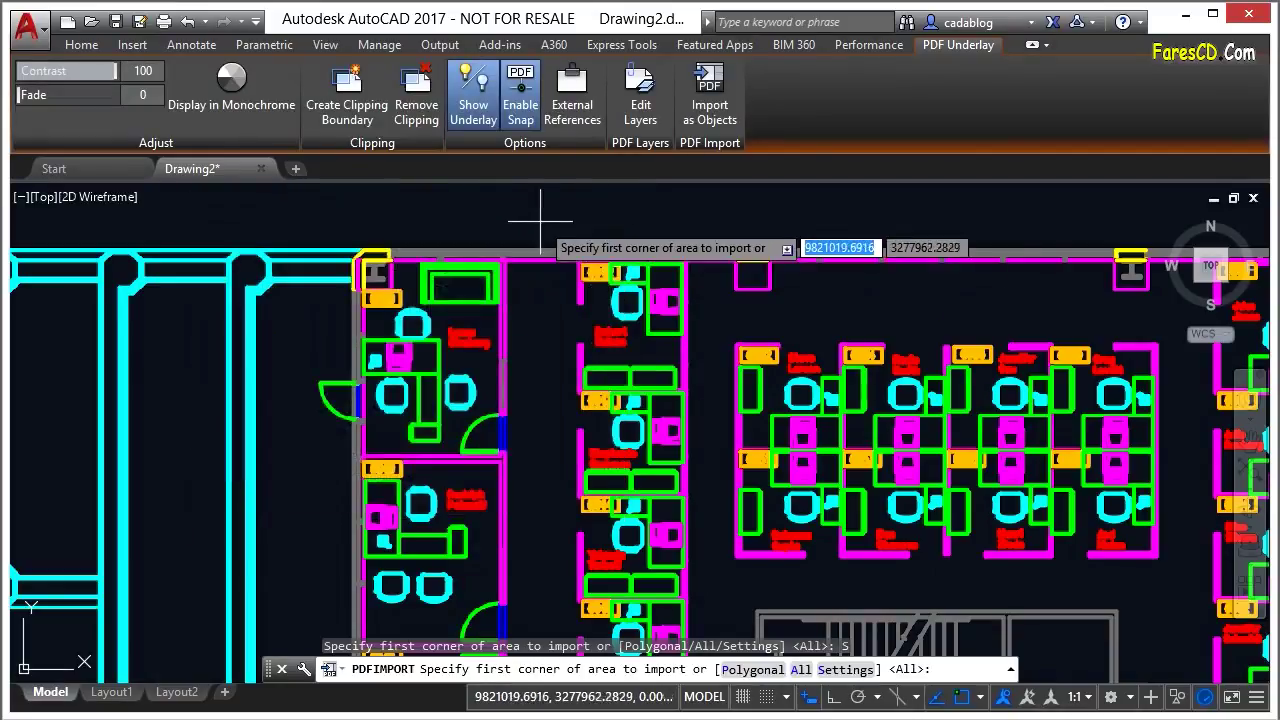
Window the office area around rooms 6042 and 6043, then unload the underlay.
{"action": "left_click", "coordinate": [545, 217]}
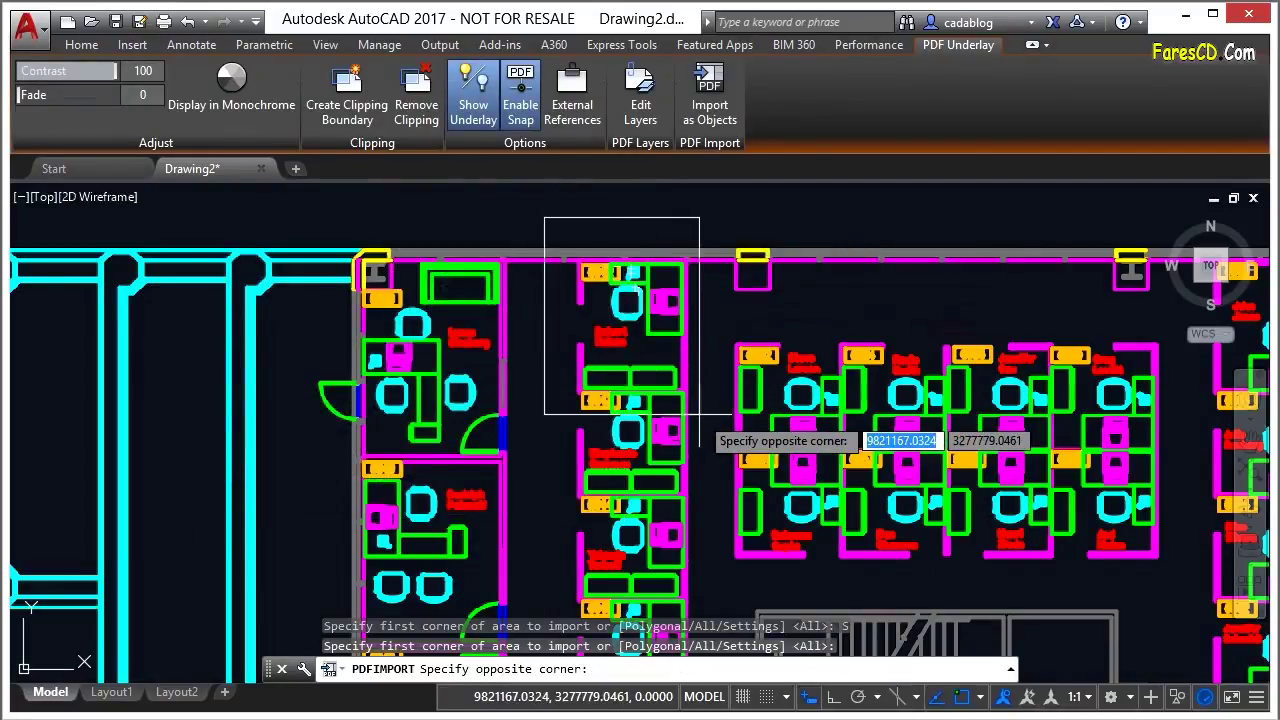
{"action": "left_click", "coordinate": [710, 414]}
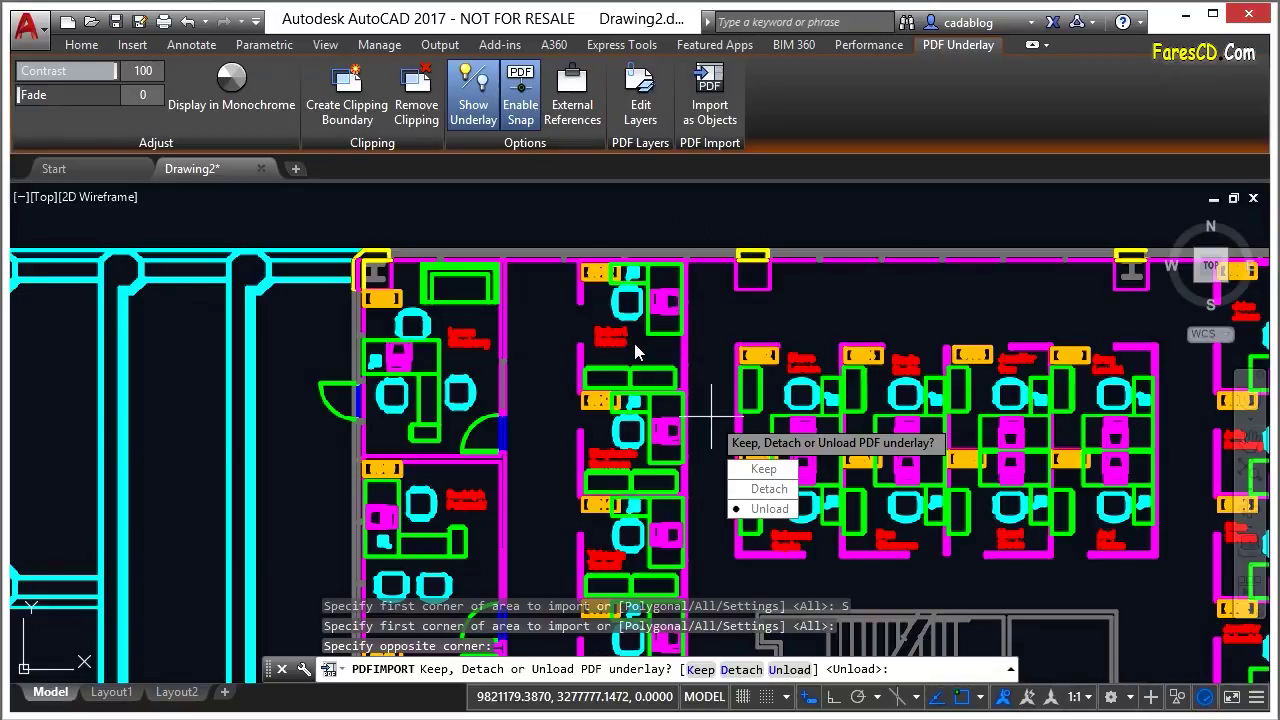
{"action": "left_click", "coordinate": [770, 509]}
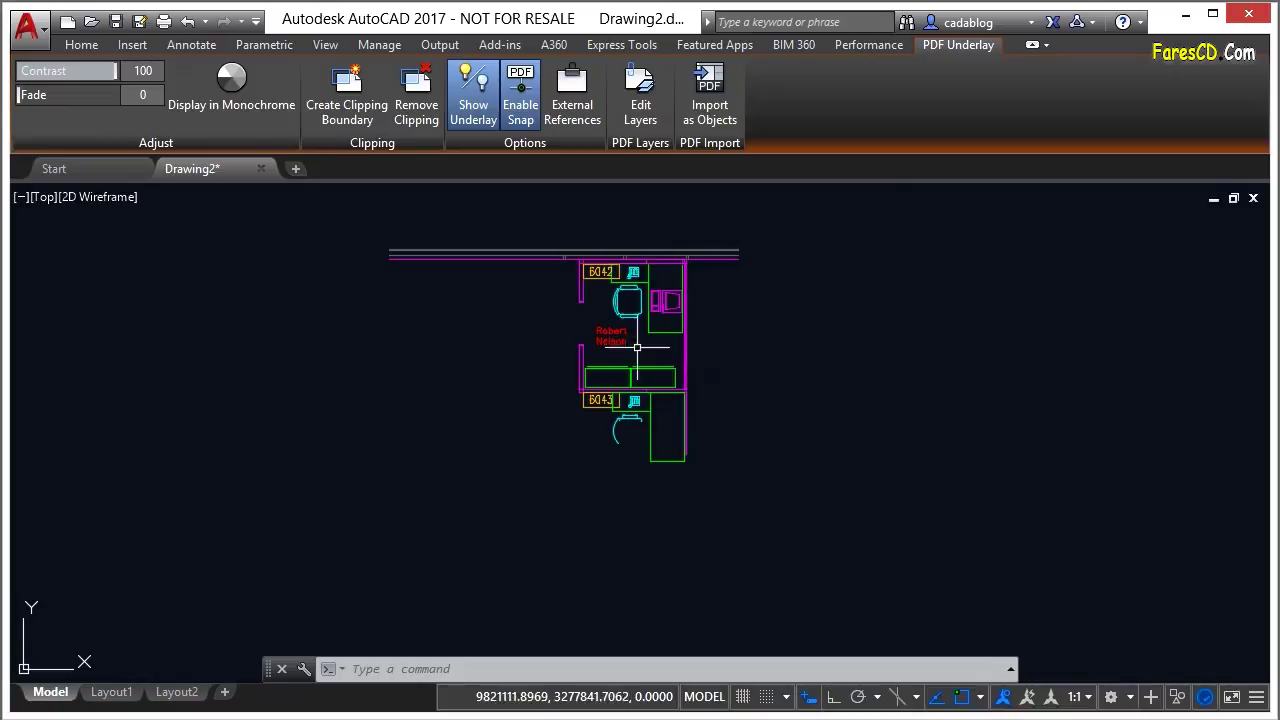
Erase room 6043's objects with a crossing selection.
{"action": "scroll", "coordinate": [640, 364], "scroll_direction": "up", "scroll_amount": 4}
{"action": "scroll", "coordinate": [727, 457], "scroll_direction": "down", "scroll_amount": 2}
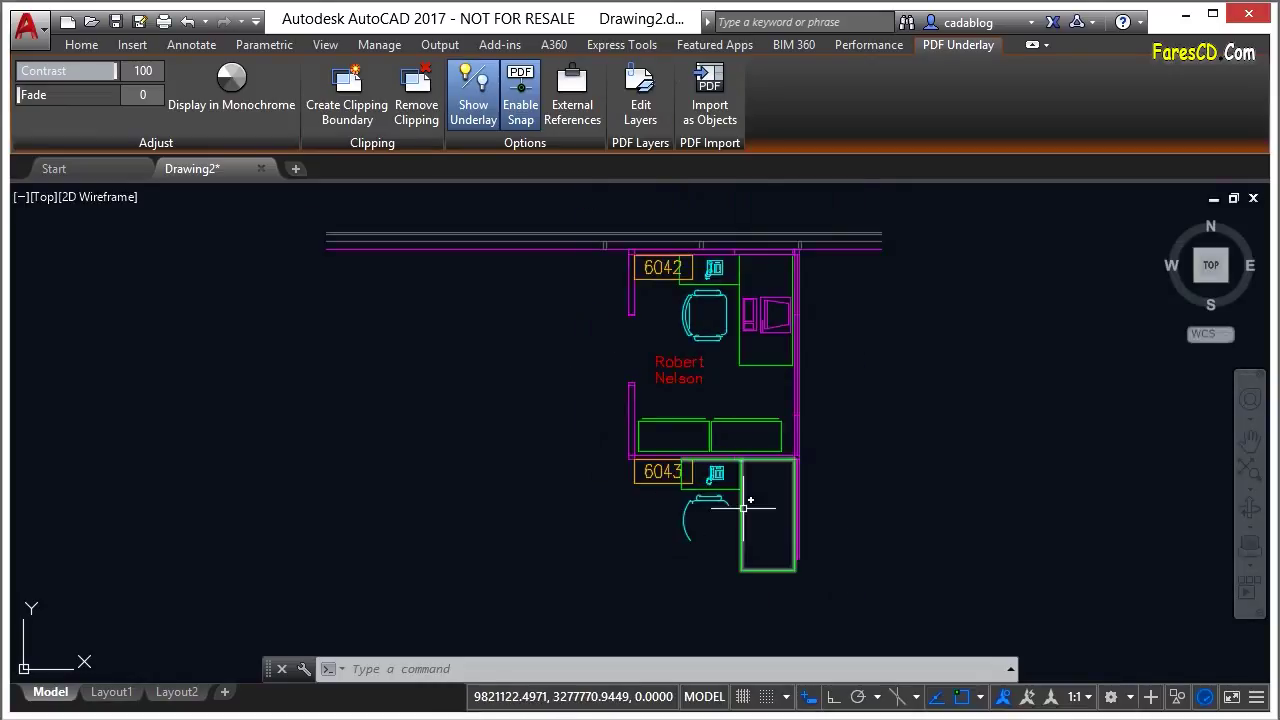
{"action": "type", "text": "e"}
{"action": "key", "text": "Return"}
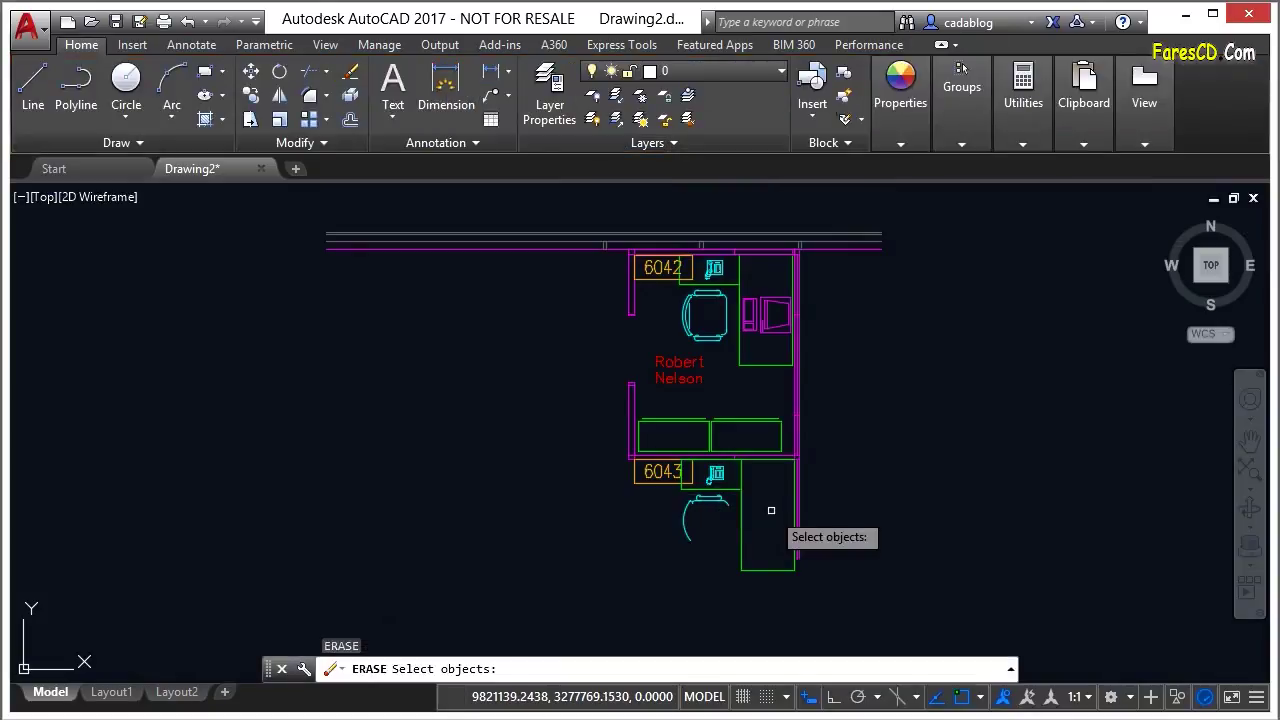
{"action": "left_click", "coordinate": [763, 472]}
{"action": "left_click", "coordinate": [655, 576]}
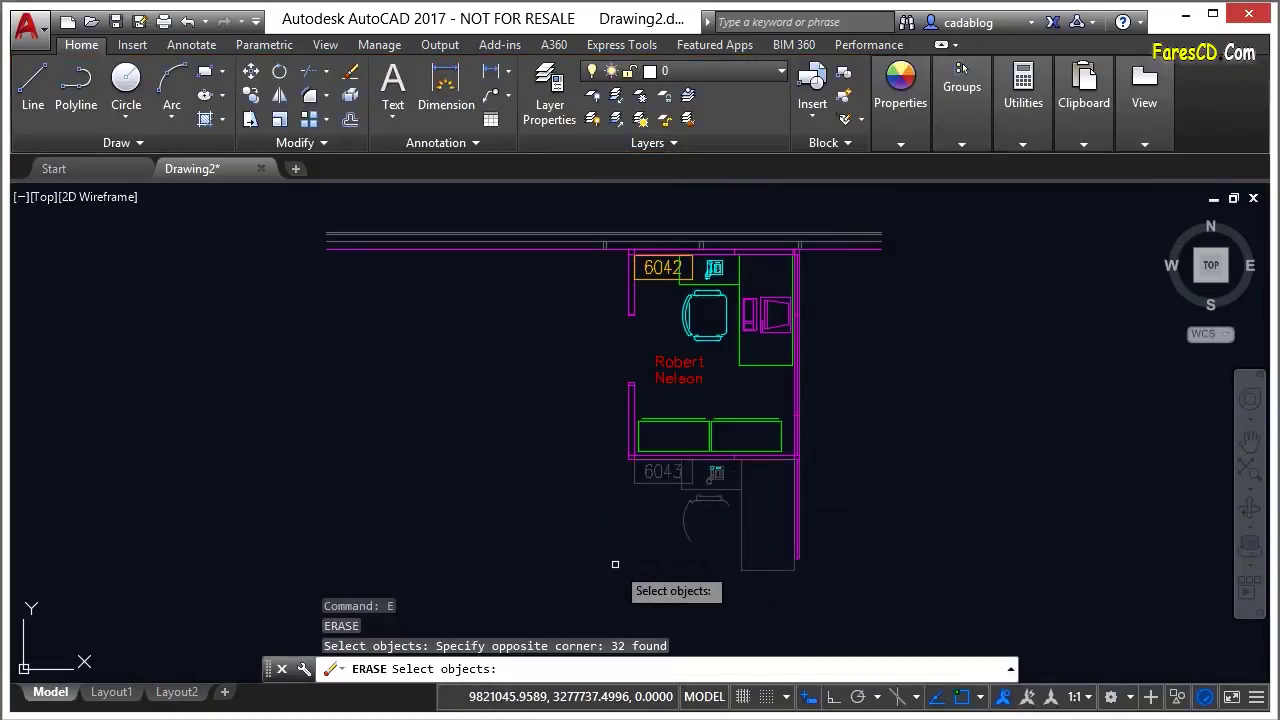
Repeat ERASE to remove the two leftover pieces, leaving office 6042.
{"action": "scroll", "coordinate": [720, 470], "scroll_direction": "up", "scroll_amount": 6}
{"action": "right_click", "coordinate": [727, 482]}
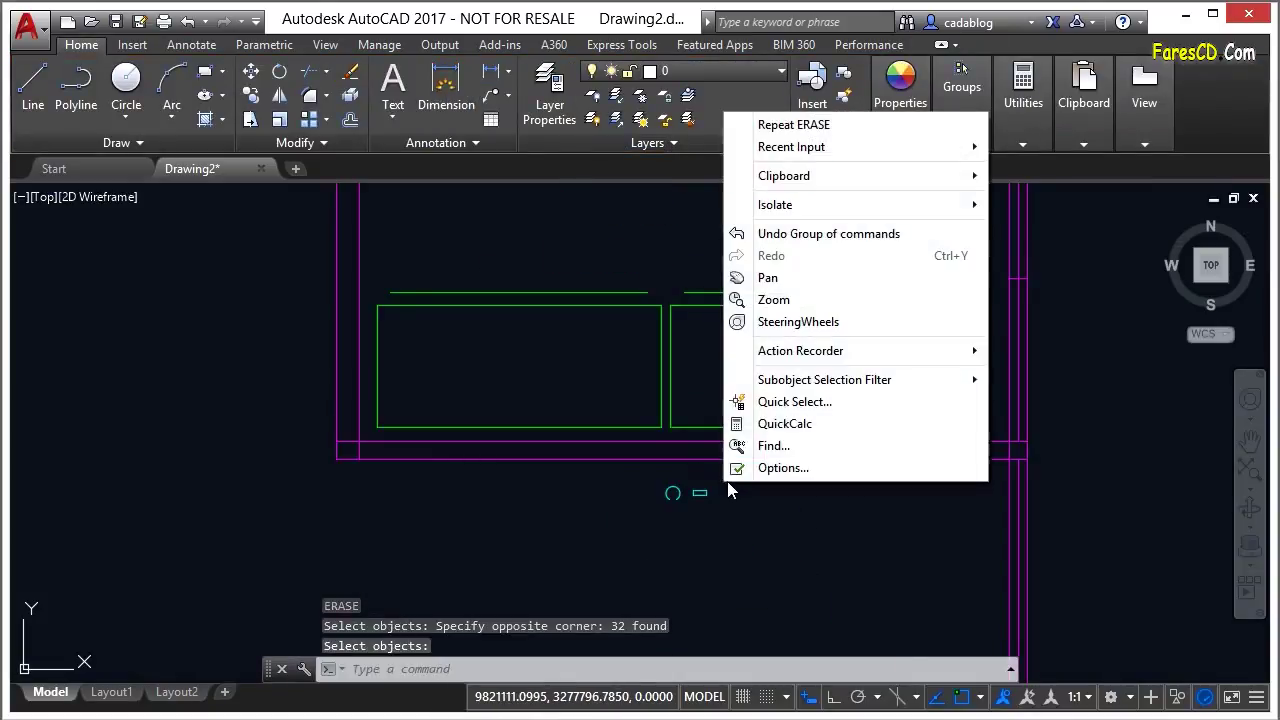
{"action": "left_click", "coordinate": [818, 125]}
{"action": "left_click", "coordinate": [740, 489]}
{"action": "left_click", "coordinate": [640, 534]}
{"action": "scroll", "coordinate": [703, 517], "scroll_direction": "down", "scroll_amount": 8}
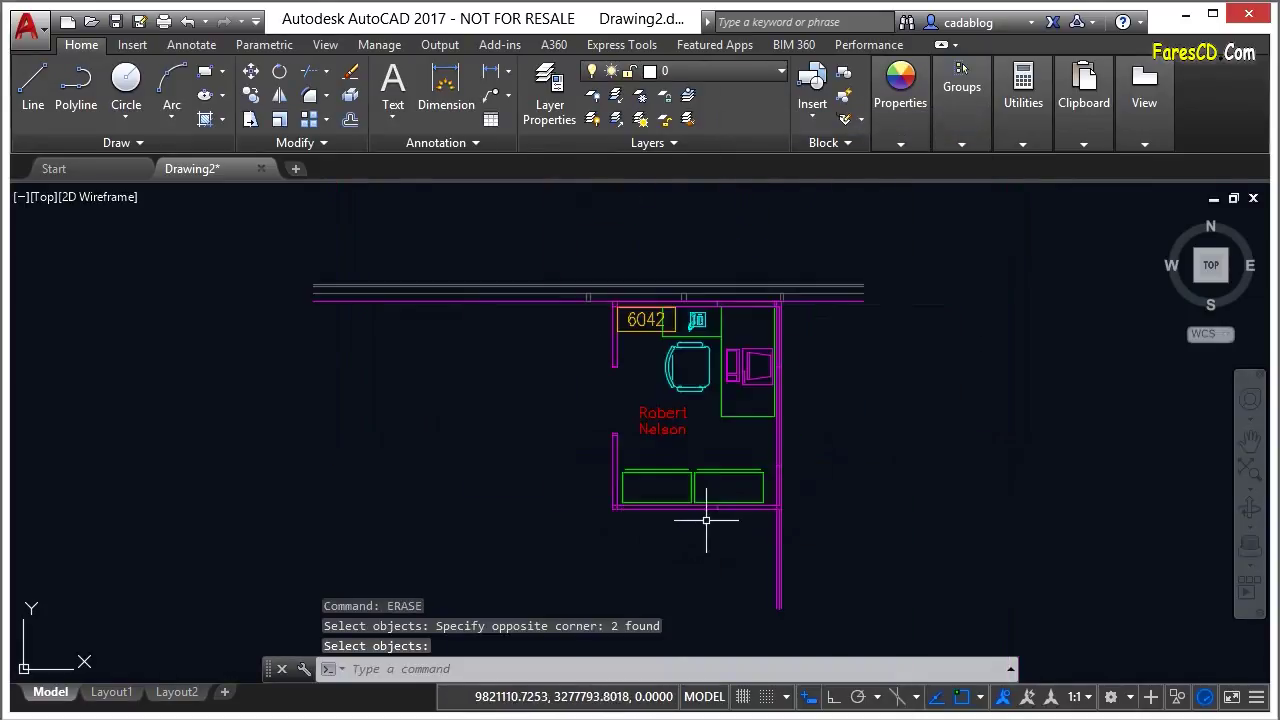